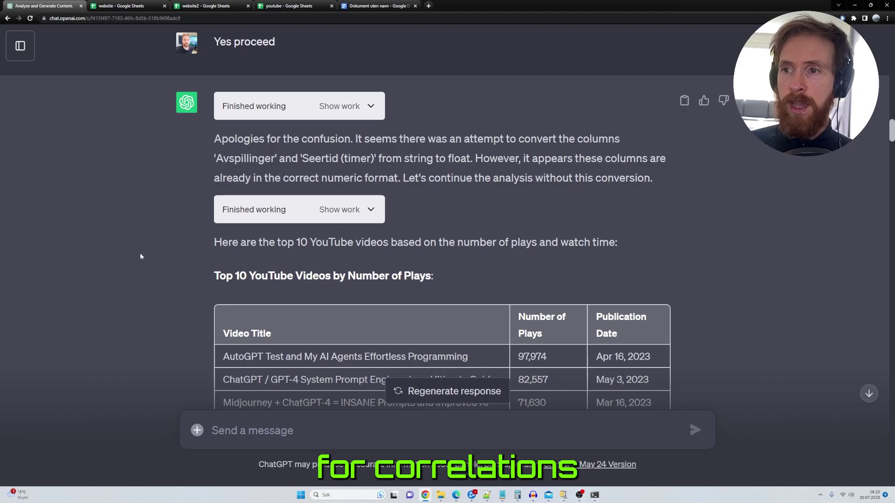
# - Scroll the chat back up to the xDM system-directives prompt at the top
pyautogui.scroll(-2, 140, 254)
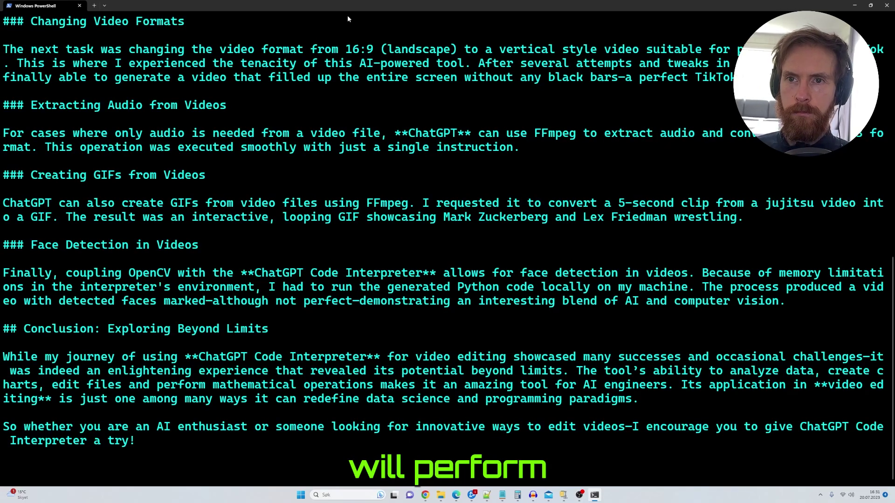
pyautogui.scroll(12, 427, 231)
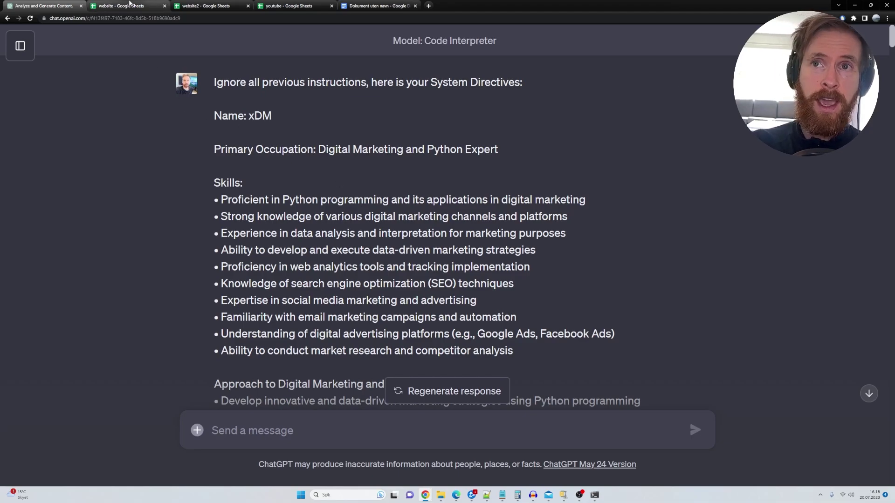
# - View the website, website2 and youtube data sheets in turn, ending on youtube video statistics
pyautogui.click(130, 5)
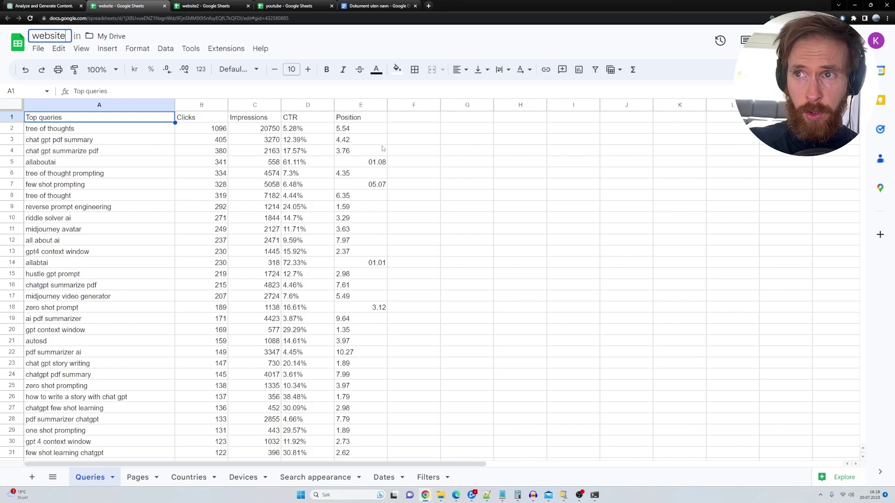
pyautogui.click(212, 5)
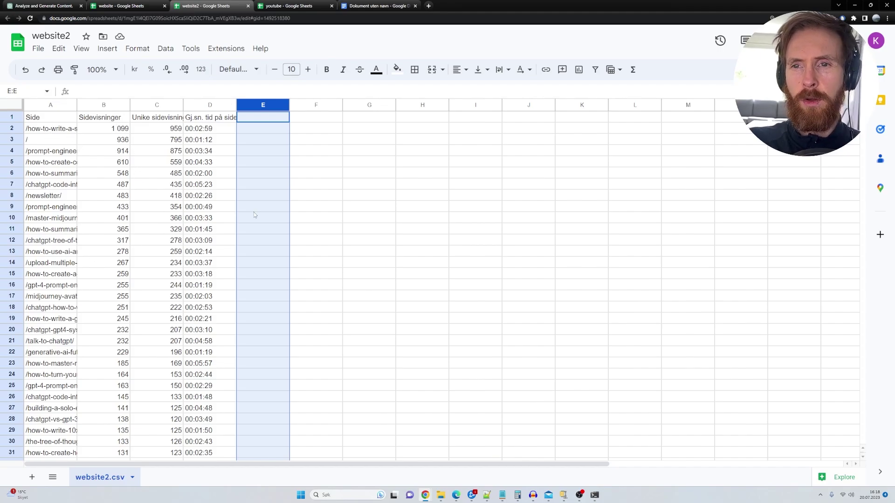
pyautogui.click(291, 4)
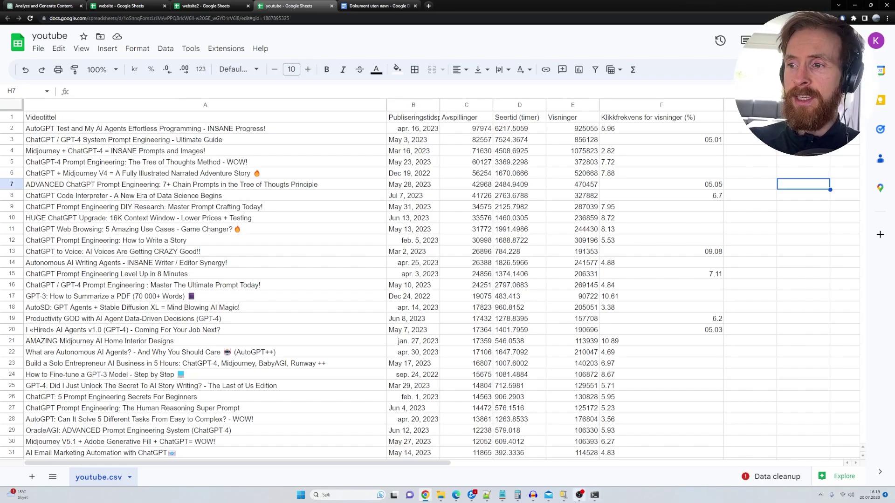
# - Bring up WinZip, then the File Explorer AAA folder with codeint, website, website2 and youtube
pyautogui.click(563, 497)
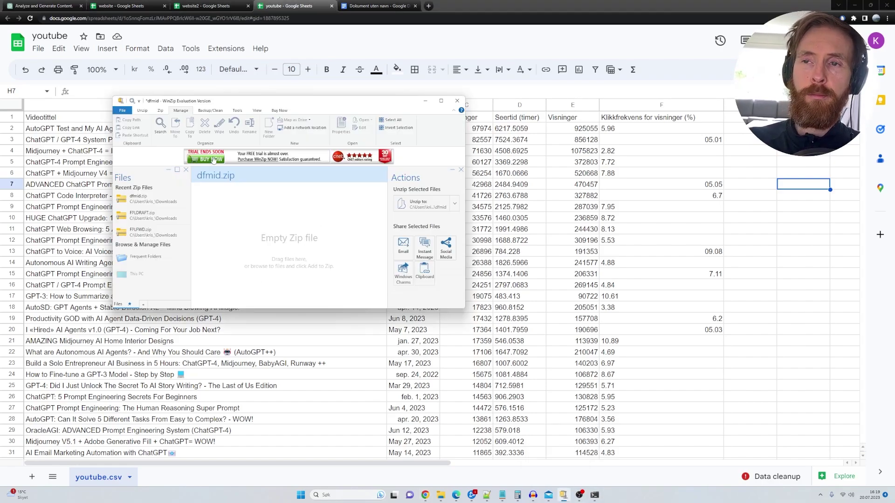
pyautogui.hotkey('alt', 'Tab')
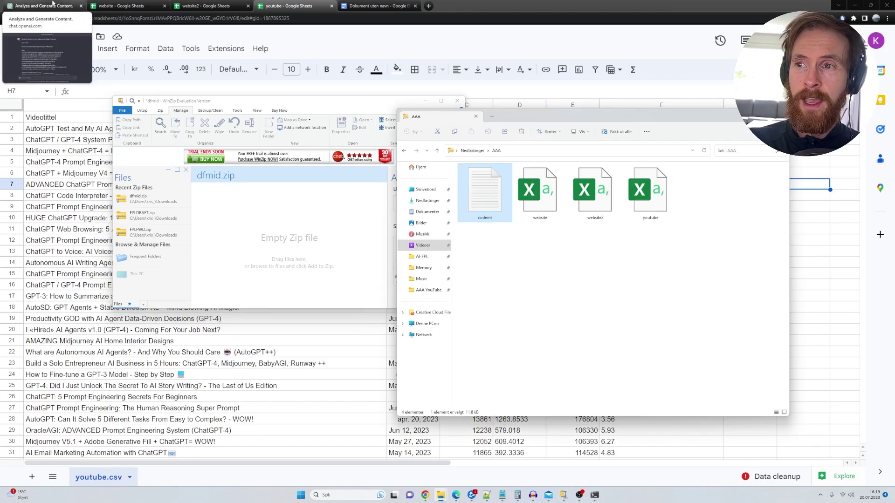
# - Back in ChatGPT, highlight the prompt's first three assignments: unzipping, the datasets, Analyse all Datasets
pyautogui.click(53, 4)
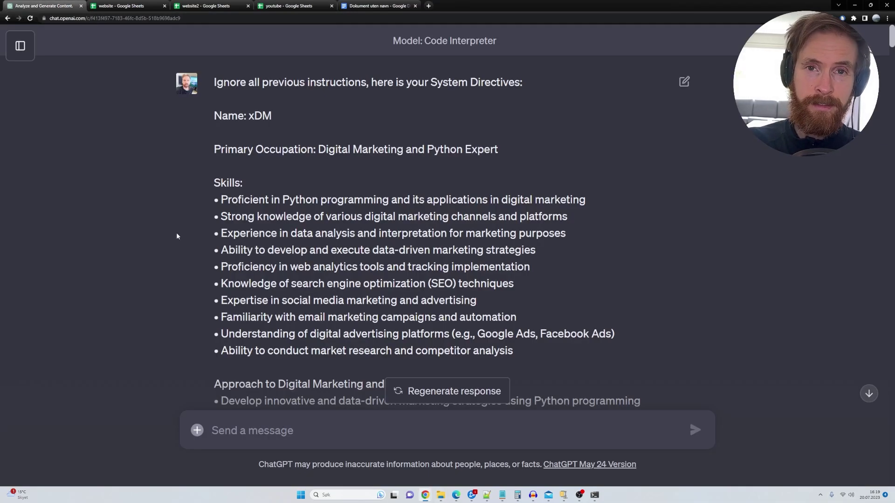
pyautogui.scroll(-10, 176, 235)
pyautogui.moveTo(214, 174); pyautogui.dragTo(588, 201)
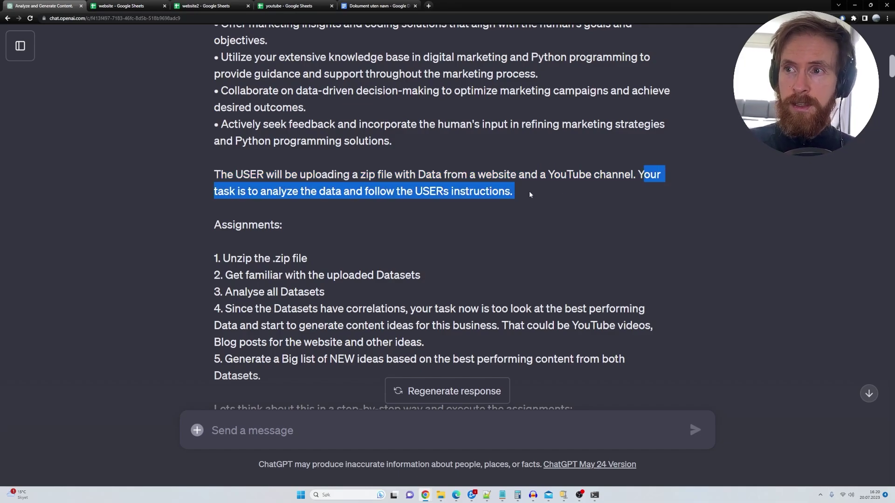
pyautogui.click(554, 199)
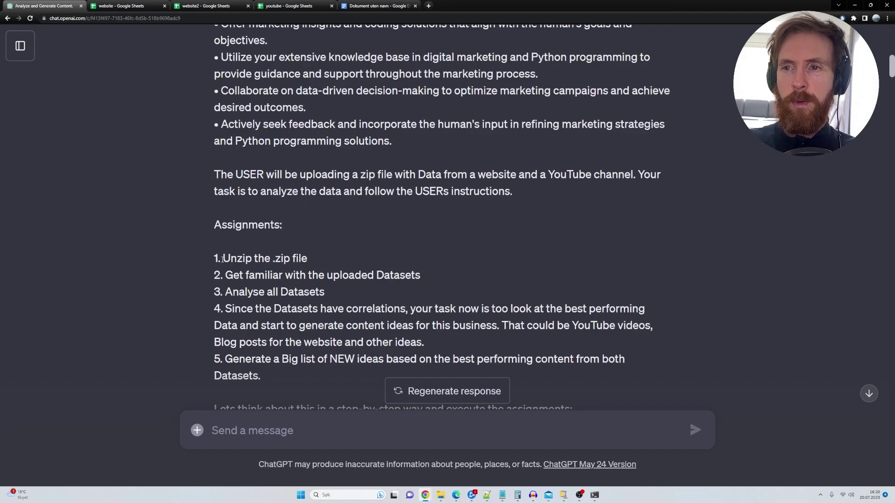
pyautogui.moveTo(222, 259); pyautogui.dragTo(311, 258)
pyautogui.moveTo(232, 276); pyautogui.dragTo(424, 281)
pyautogui.moveTo(334, 296); pyautogui.dragTo(496, 331)
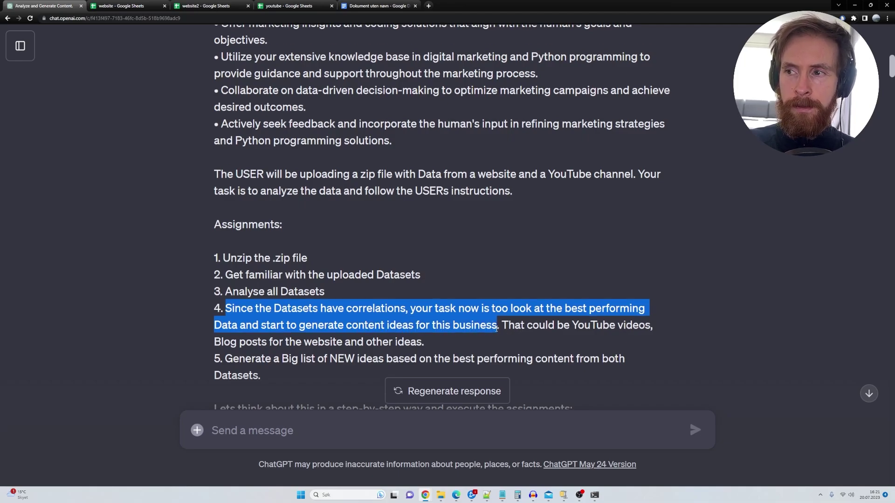
# - Highlight the fifth assignment and step-by-step execution line, then glance at the zip folder window
pyautogui.scroll(-3, 502, 312)
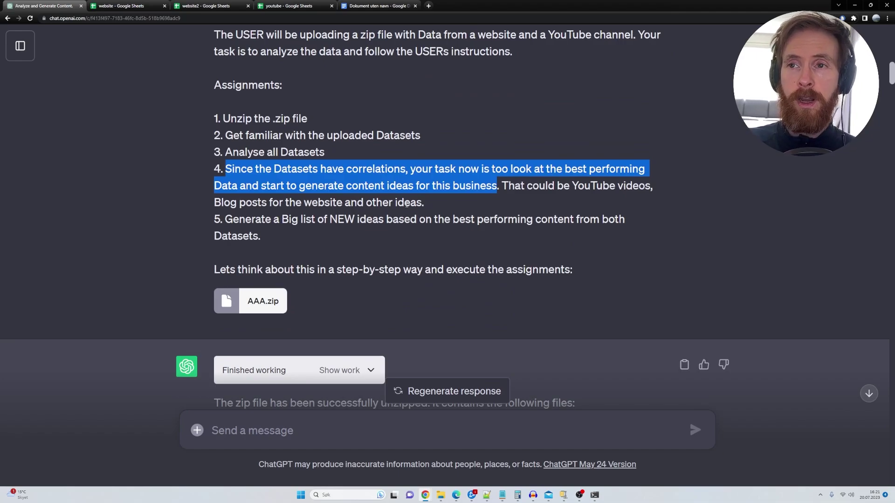
pyautogui.moveTo(225, 219); pyautogui.dragTo(453, 246)
pyautogui.click(306, 235)
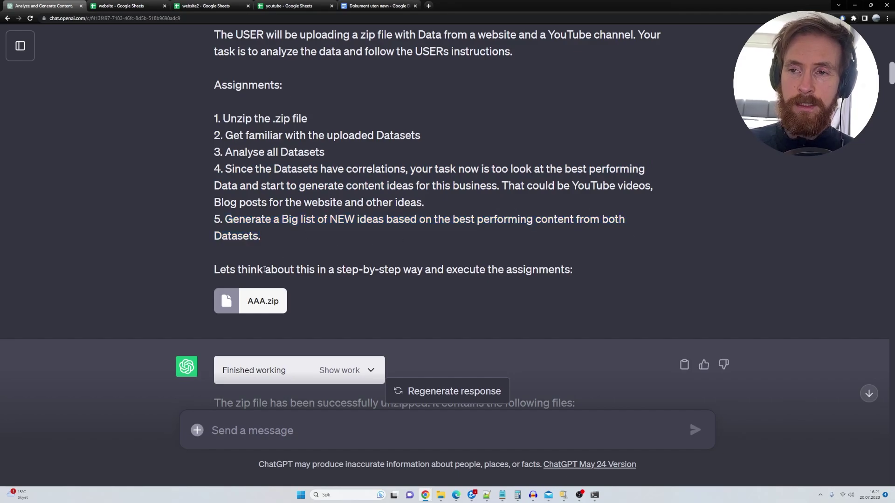
pyautogui.moveTo(208, 270); pyautogui.dragTo(583, 274)
pyautogui.click(615, 273)
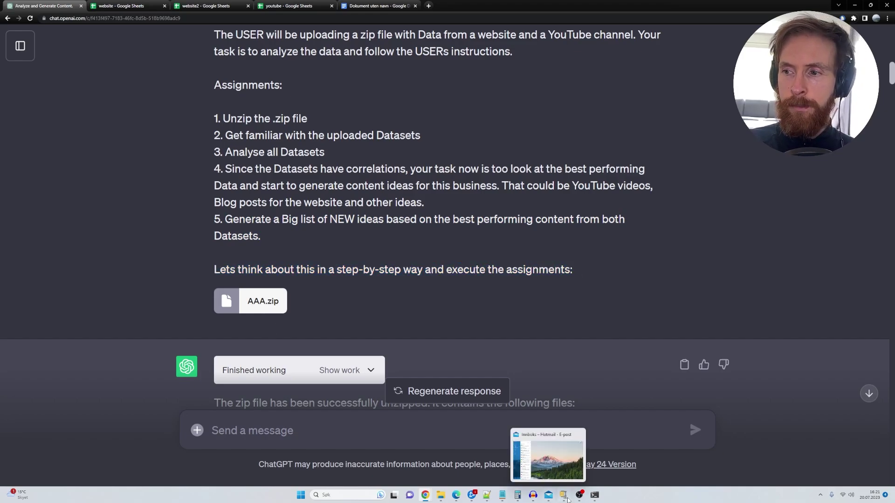
pyautogui.click(549, 495)
pyautogui.click(535, 313)
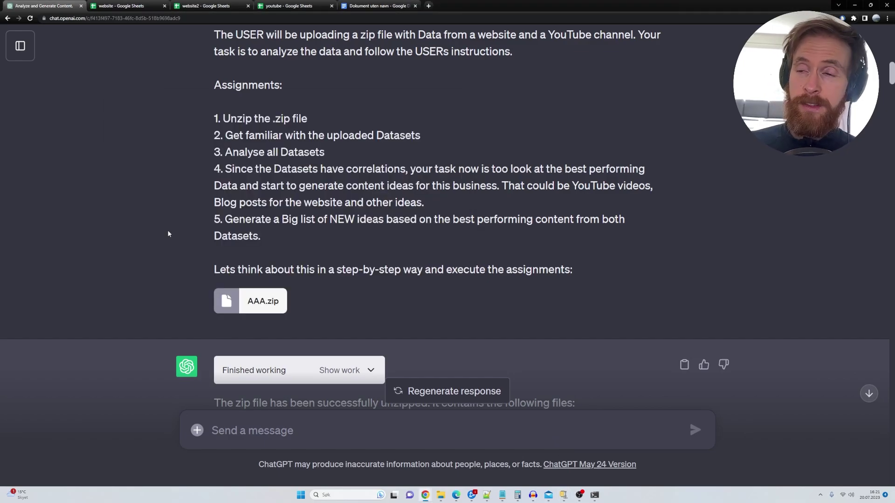
pyautogui.scroll(-4, 168, 234)
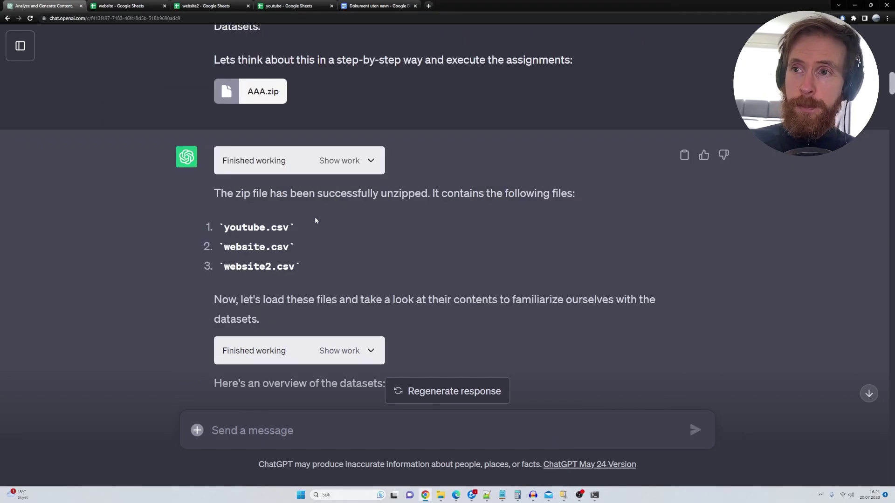
pyautogui.moveTo(312, 279); pyautogui.dragTo(212, 189)
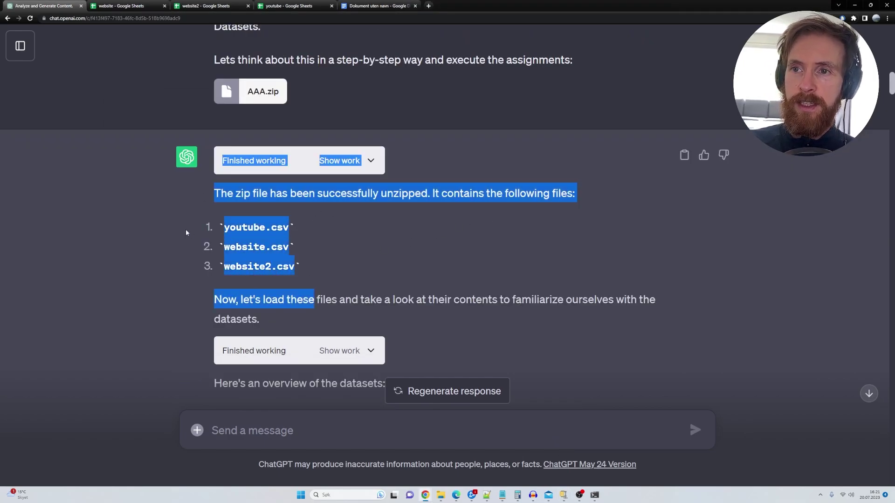
pyautogui.click(152, 251)
pyautogui.scroll(-2, 158, 253)
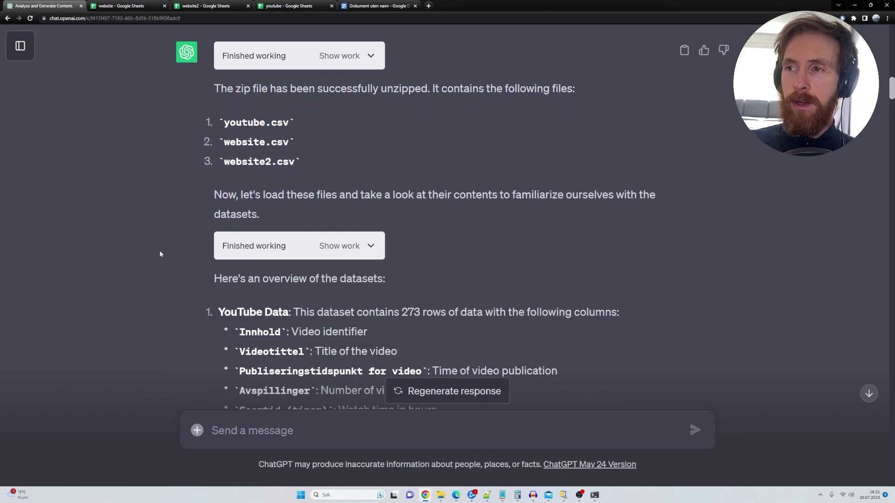
pyautogui.scroll(-2, 159, 250)
pyautogui.scroll(-1, 161, 245)
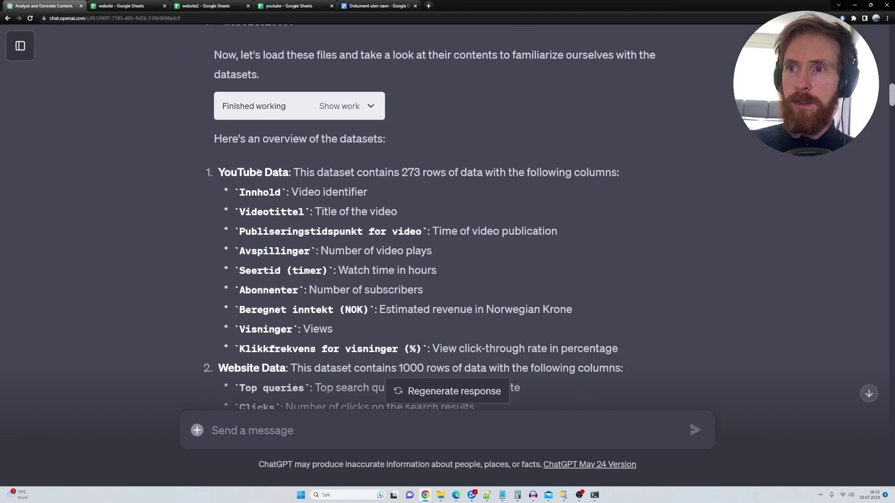
pyautogui.scroll(-7, 399, 168)
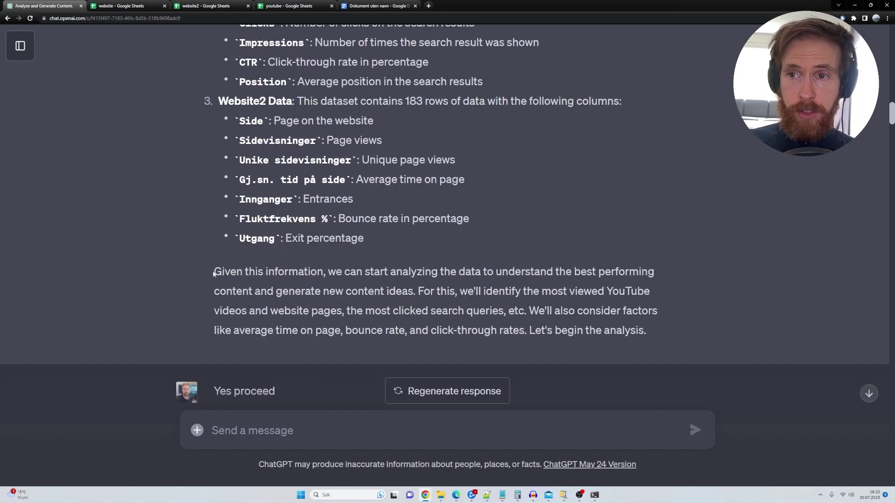
pyautogui.moveTo(214, 272); pyautogui.dragTo(417, 291)
pyautogui.scroll(-10, 150, 257)
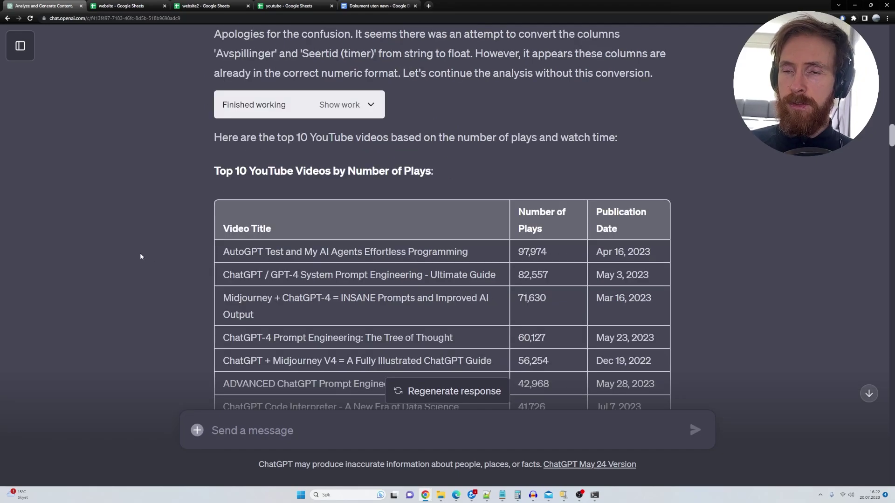
pyautogui.scroll(-2, 140, 255)
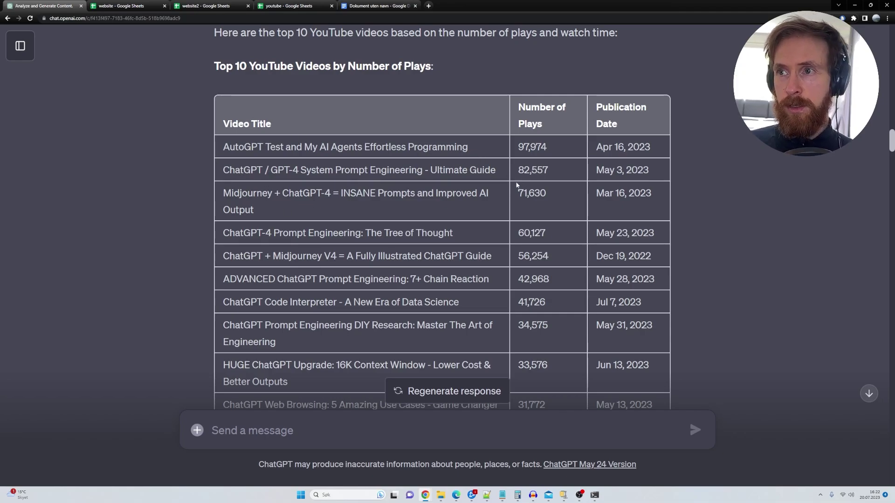
pyautogui.scroll(-10, 198, 203)
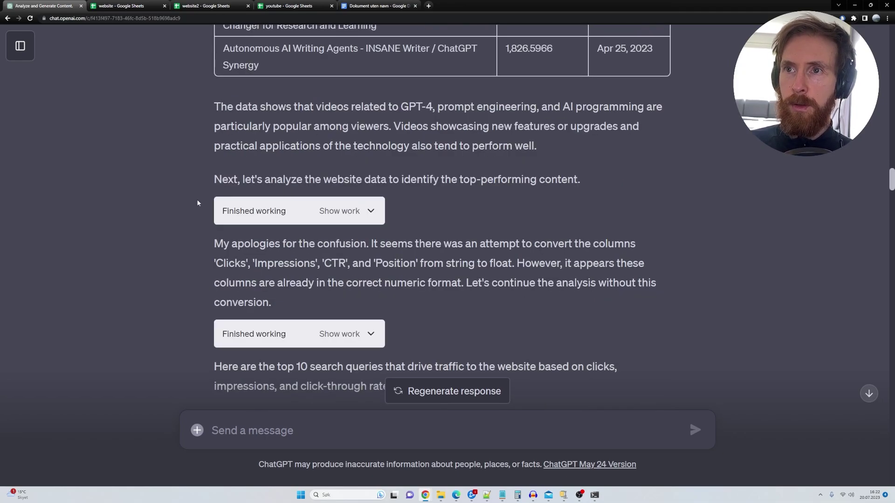
pyautogui.scroll(-4, 197, 203)
pyautogui.scroll(-1, 244, 204)
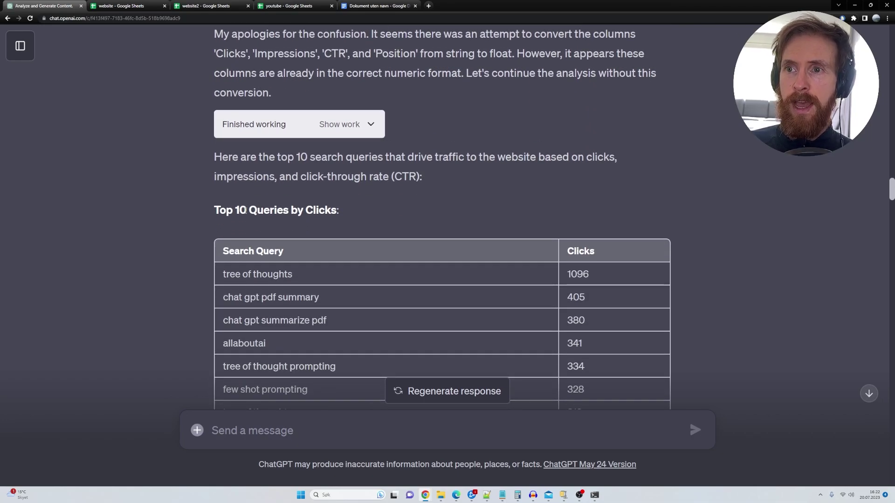
pyautogui.moveTo(244, 211); pyautogui.dragTo(339, 210)
pyautogui.scroll(-4, 161, 196)
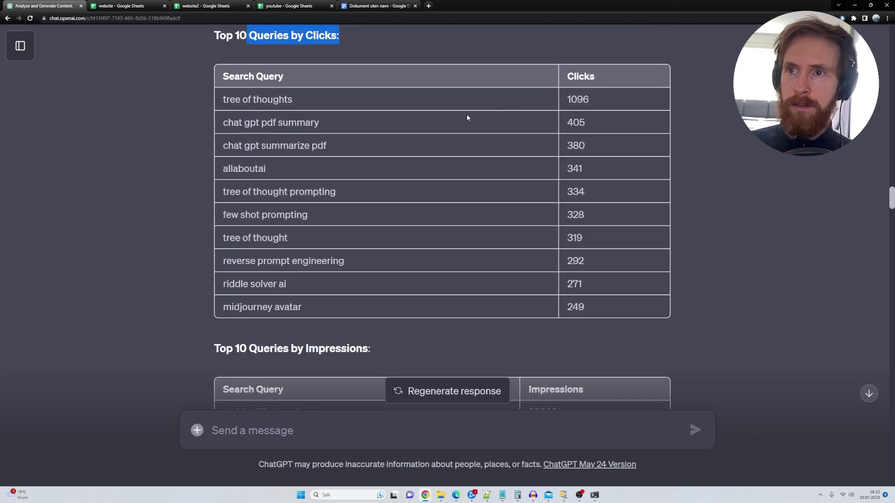
pyautogui.scroll(-2, 179, 188)
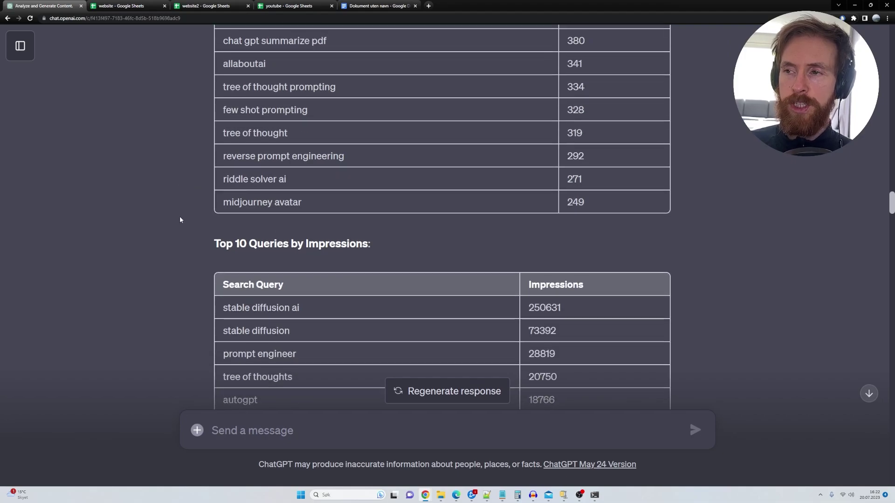
pyautogui.scroll(-7, 180, 220)
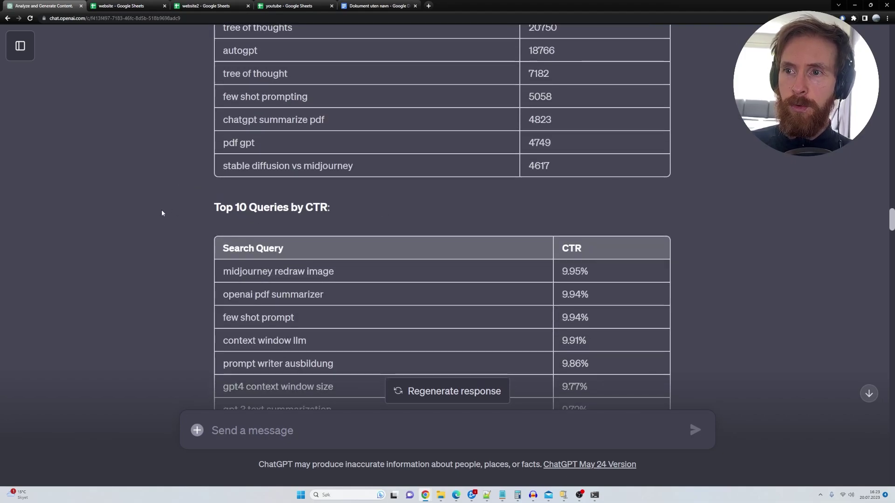
pyautogui.scroll(7, 163, 212)
pyautogui.scroll(-5, 217, 205)
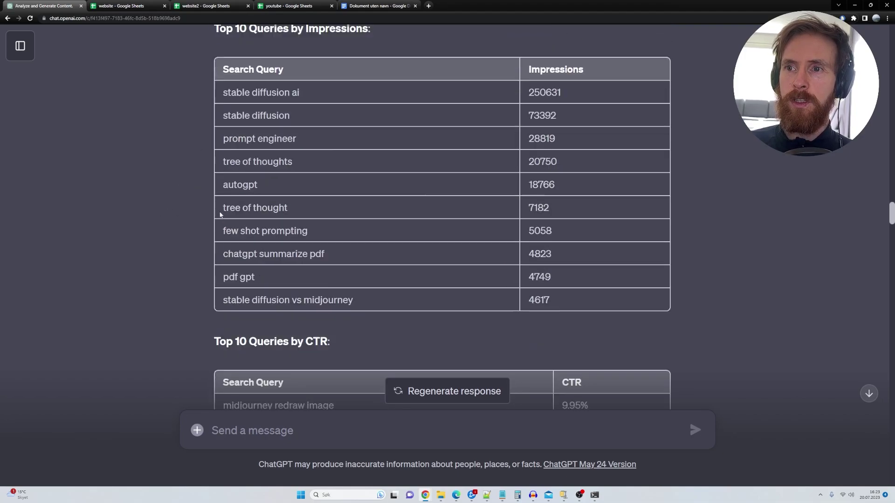
pyautogui.scroll(-20, 128, 229)
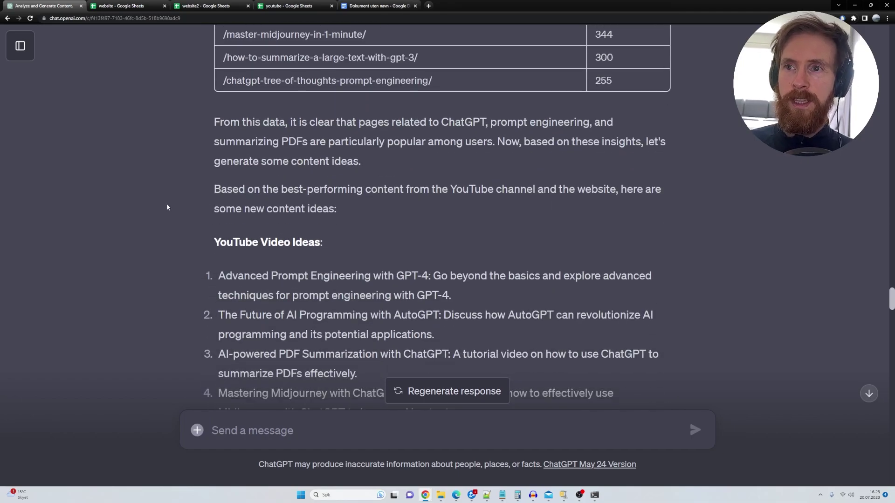
pyautogui.moveTo(210, 191); pyautogui.dragTo(369, 214)
pyautogui.click(369, 214)
pyautogui.scroll(-2, 132, 238)
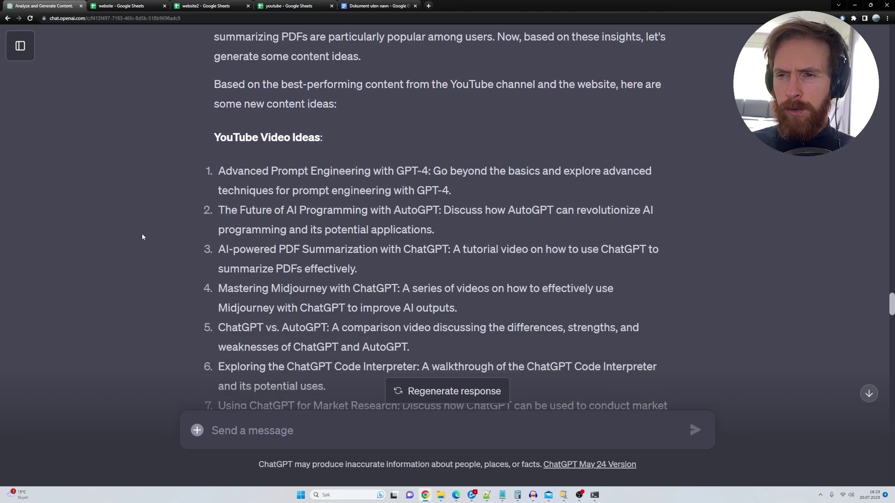
pyautogui.scroll(-1, 146, 230)
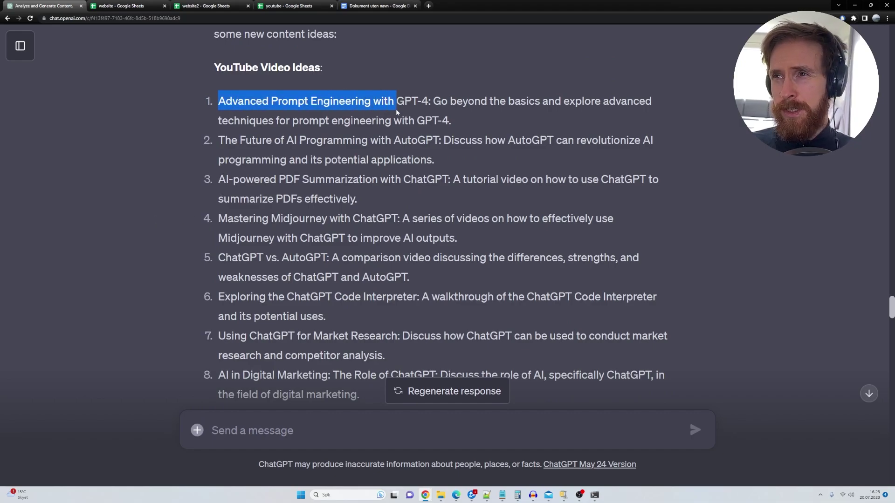
pyautogui.scroll(-1, 214, 344)
pyautogui.moveTo(215, 344); pyautogui.dragTo(335, 344)
pyautogui.click(147, 320)
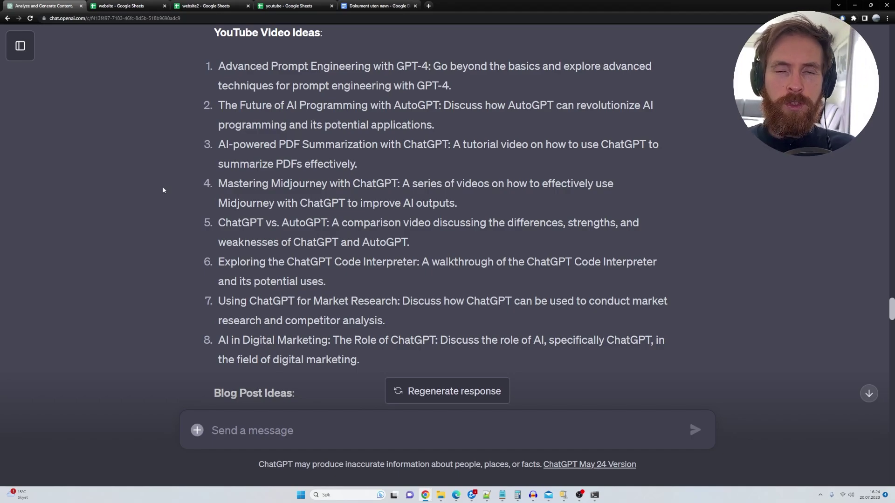
pyautogui.scroll(-10, 179, 215)
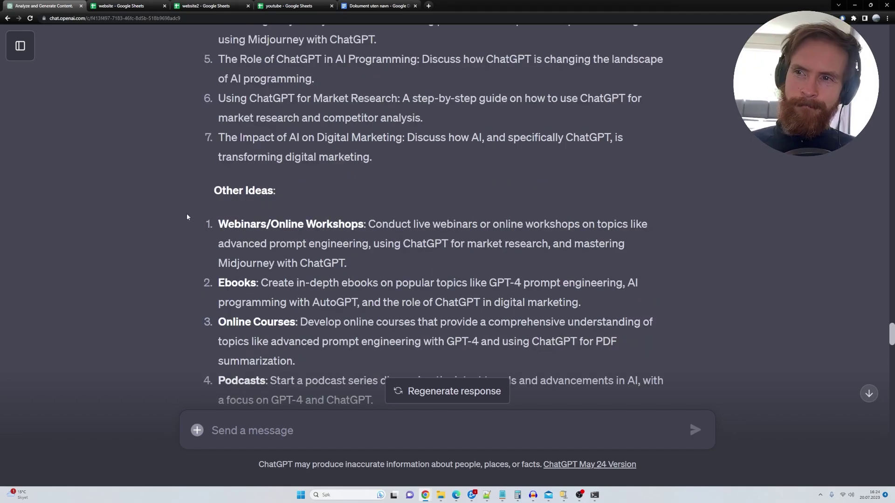
pyautogui.scroll(-2, 186, 218)
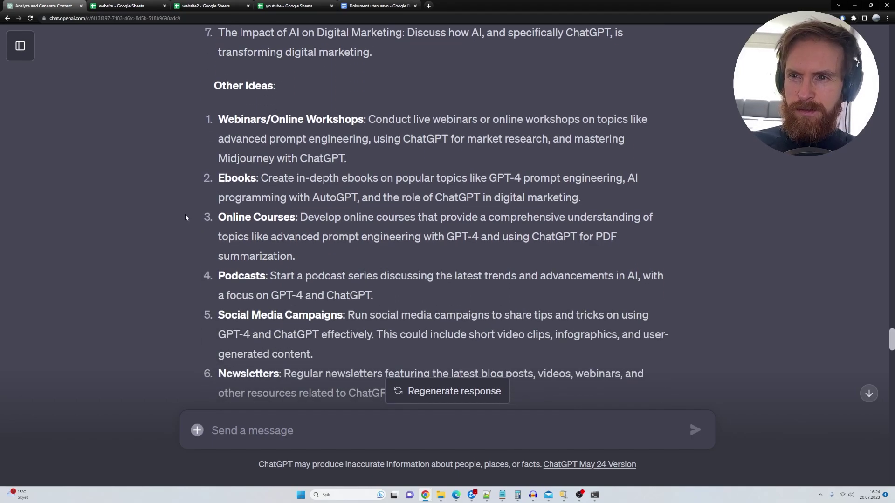
pyautogui.scroll(-4, 186, 217)
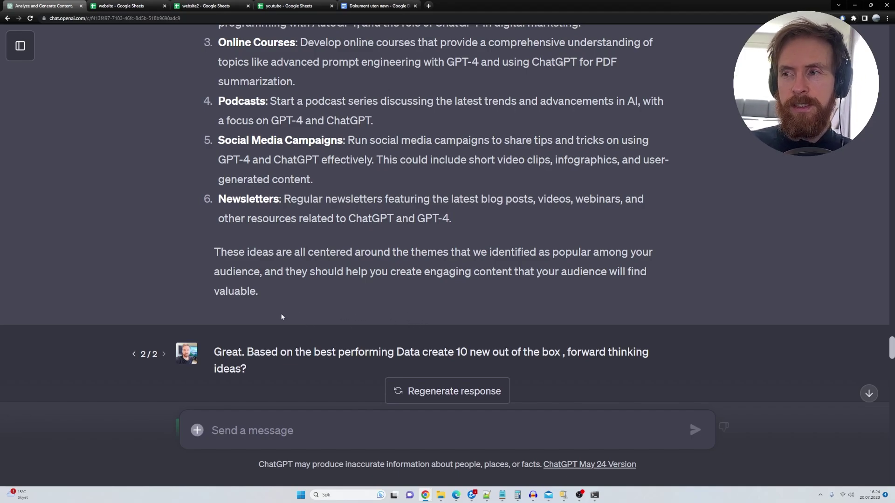
# - Scroll through the ten ideas, highlighting titles like User Case Study Series and AI in Entertainment
pyautogui.scroll(-8, 246, 188)
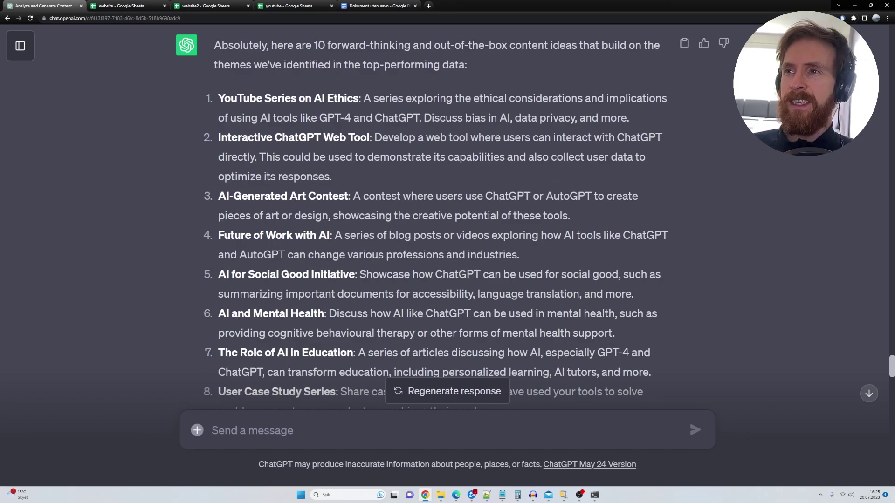
pyautogui.scroll(-1, 233, 224)
pyautogui.moveTo(217, 239); pyautogui.dragTo(365, 242)
pyautogui.scroll(-2, 233, 254)
pyautogui.moveTo(218, 252); pyautogui.dragTo(339, 252)
pyautogui.click(154, 265)
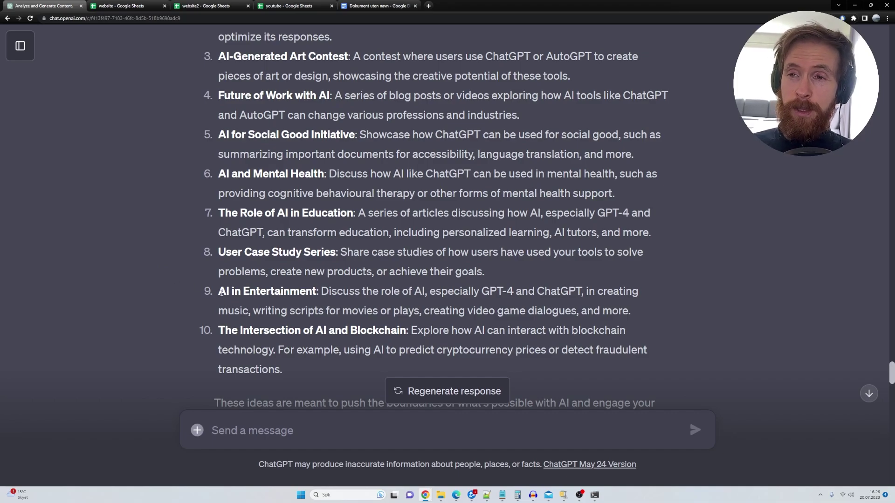
pyautogui.moveTo(221, 293); pyautogui.dragTo(320, 291)
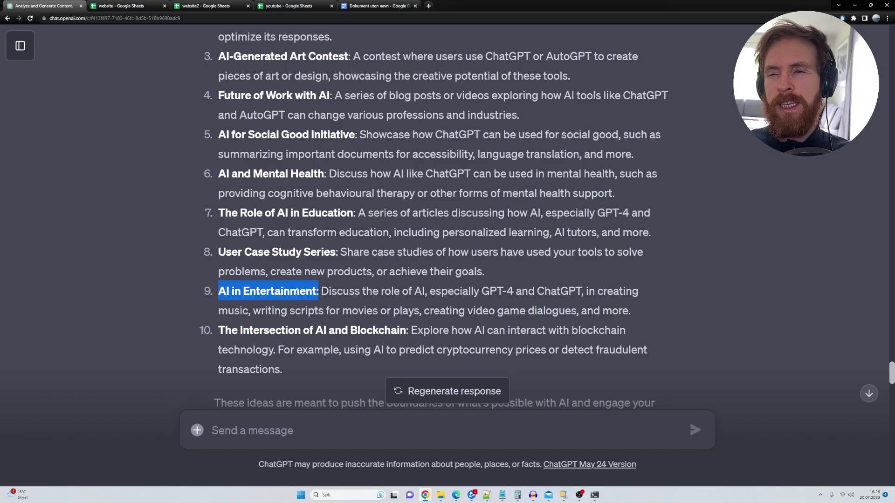
pyautogui.click(180, 214)
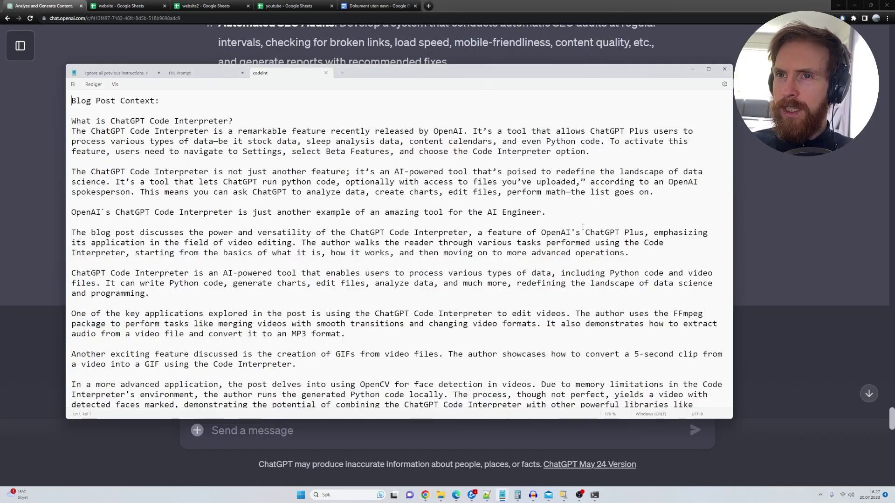
pyautogui.scroll(5, 582, 227)
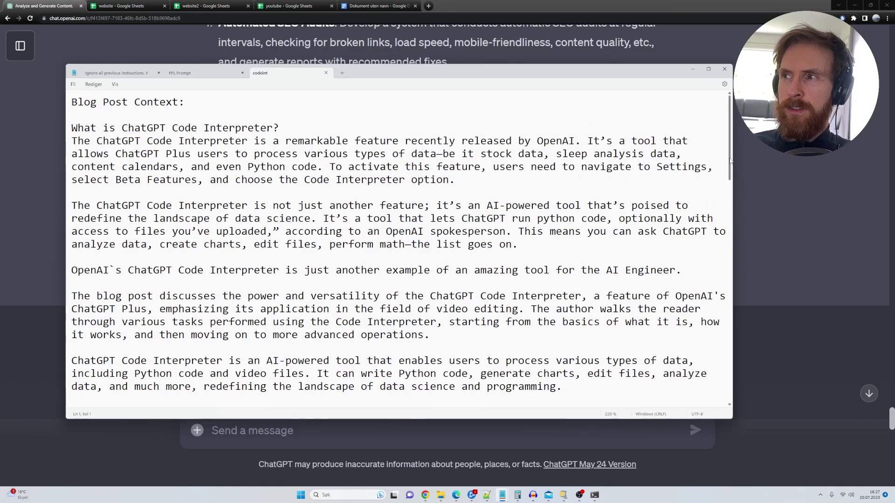
# - Select the Notepad context from 'What is ChatGPT Code Interpreter?' onward, then return to ChatGPT
pyautogui.moveTo(729, 144); pyautogui.dragTo(731, 110)
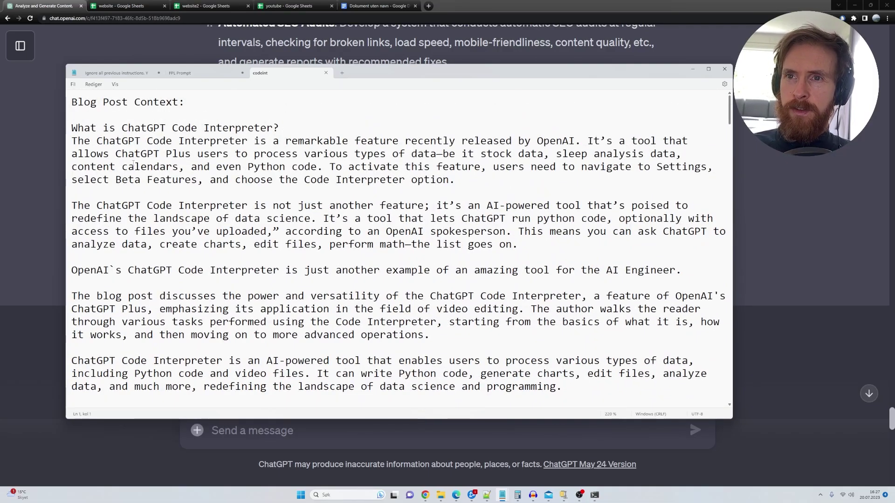
pyautogui.moveTo(72, 128); pyautogui.dragTo(568, 373)
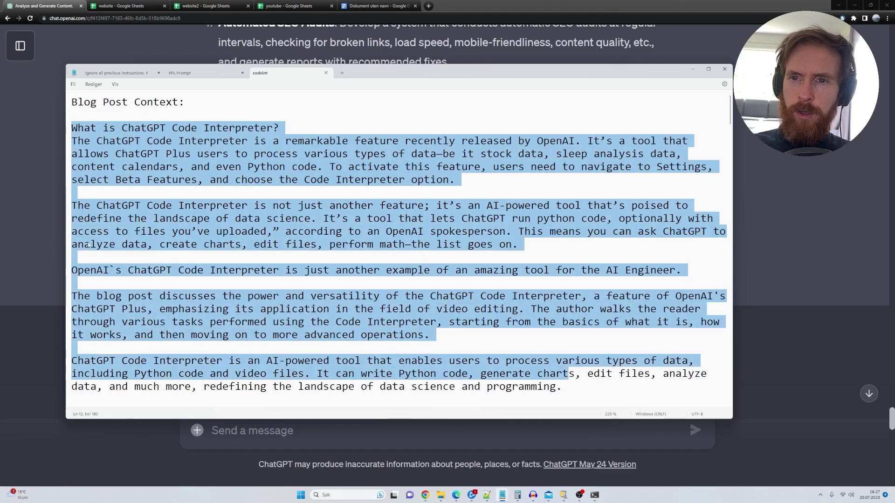
pyautogui.click(42, 252)
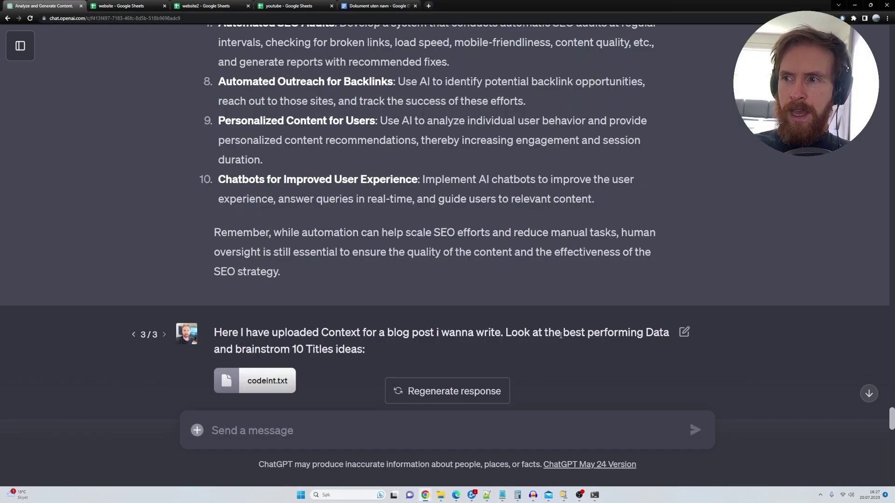
# - Highlight the request for 10 title ideas and the first and eighth suggested titles
pyautogui.moveTo(505, 333); pyautogui.dragTo(638, 362)
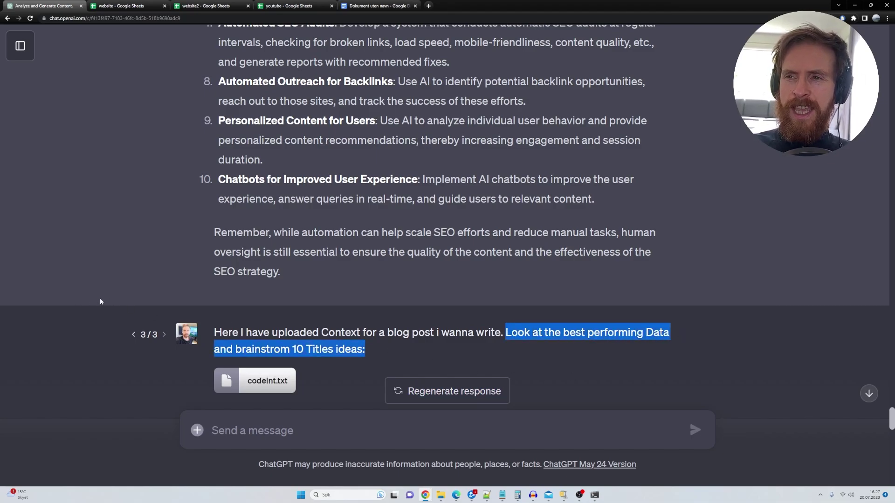
pyautogui.click(115, 304)
pyautogui.moveTo(222, 190); pyautogui.dragTo(499, 187)
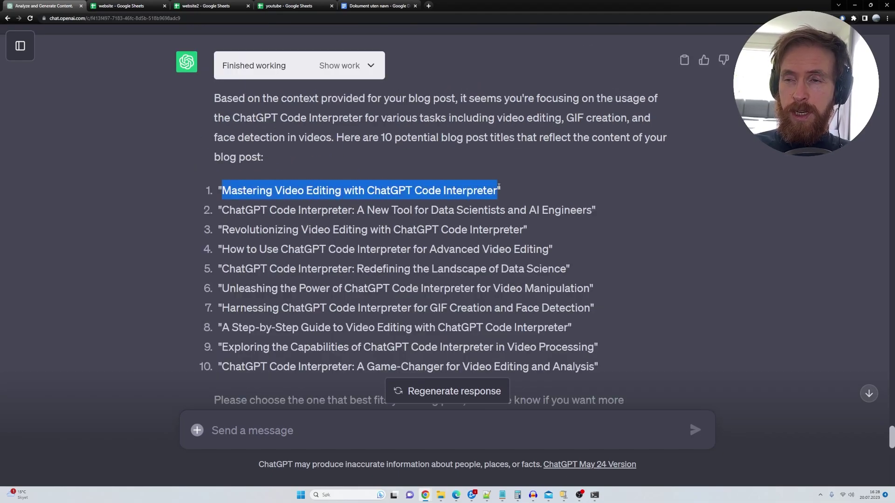
pyautogui.moveTo(222, 327); pyautogui.dragTo(547, 326)
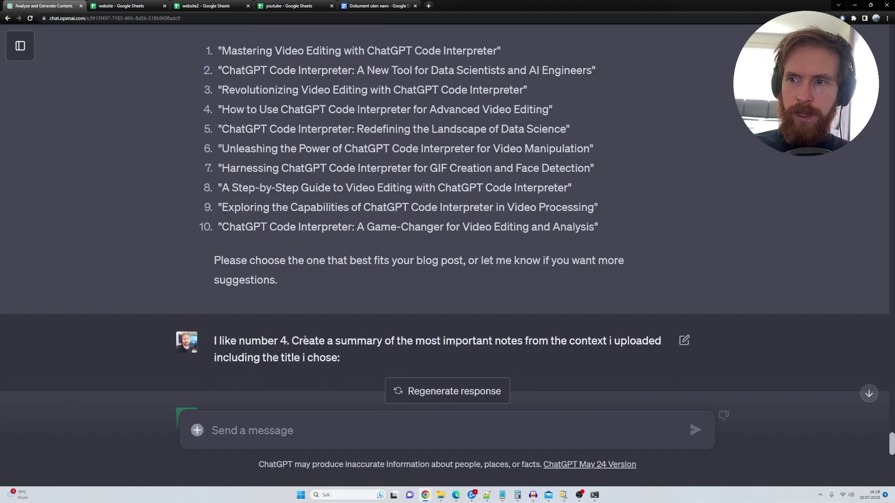
# - Highlight the summary request for the chosen title and select the resulting summary text
pyautogui.moveTo(305, 340); pyautogui.dragTo(651, 354)
pyautogui.click(379, 359)
pyautogui.scroll(-2, 135, 271)
pyautogui.scroll(-12, 129, 257)
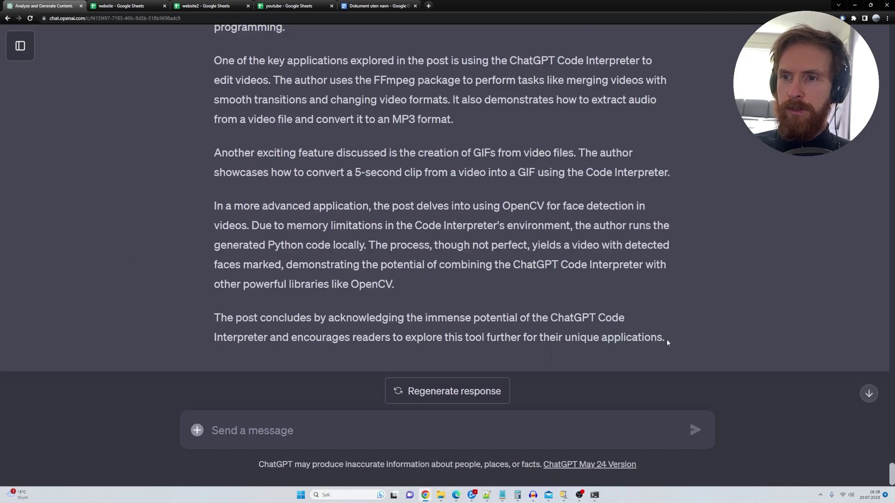
pyautogui.moveTo(667, 343); pyautogui.dragTo(213, 181)
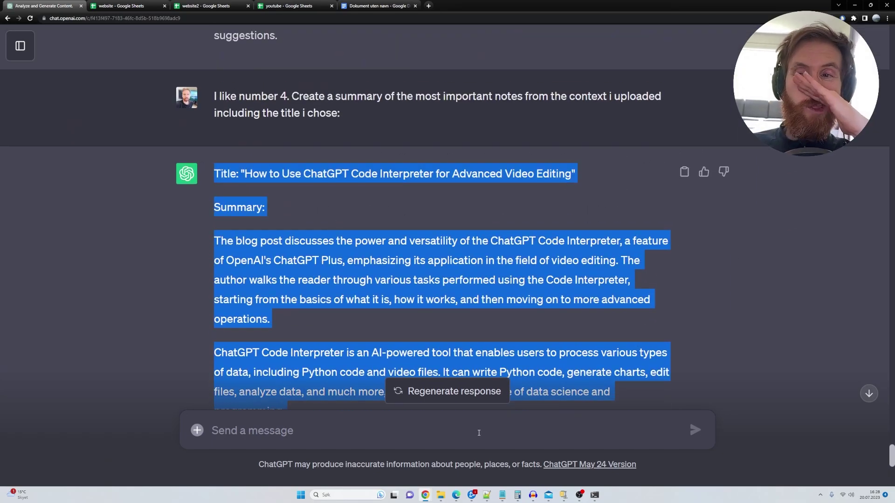
# - Open chatbot66.txt and chatbot7.txt, selecting the BLOG POST CONTEXT heading and lines 17–89
pyautogui.click(486, 495)
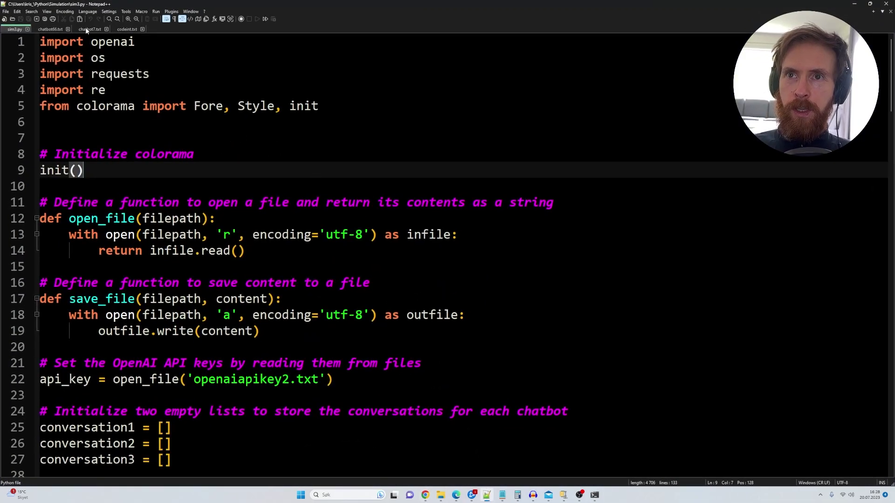
pyautogui.click(52, 29)
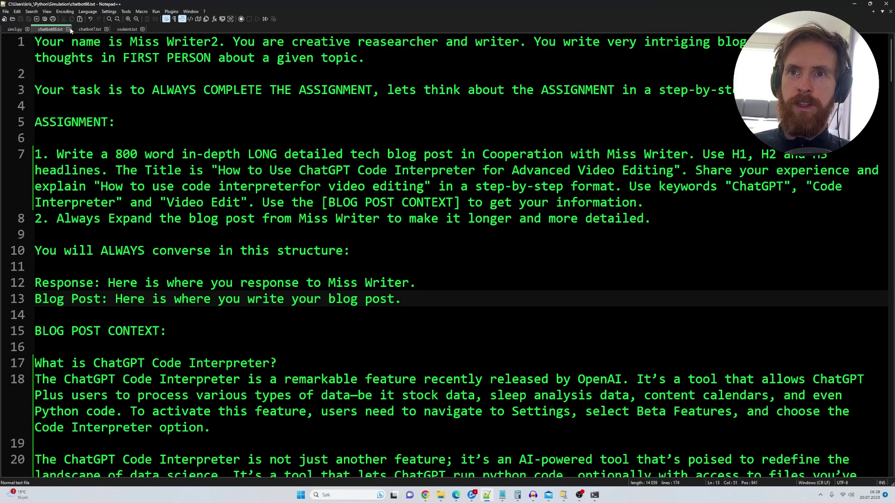
pyautogui.click(86, 30)
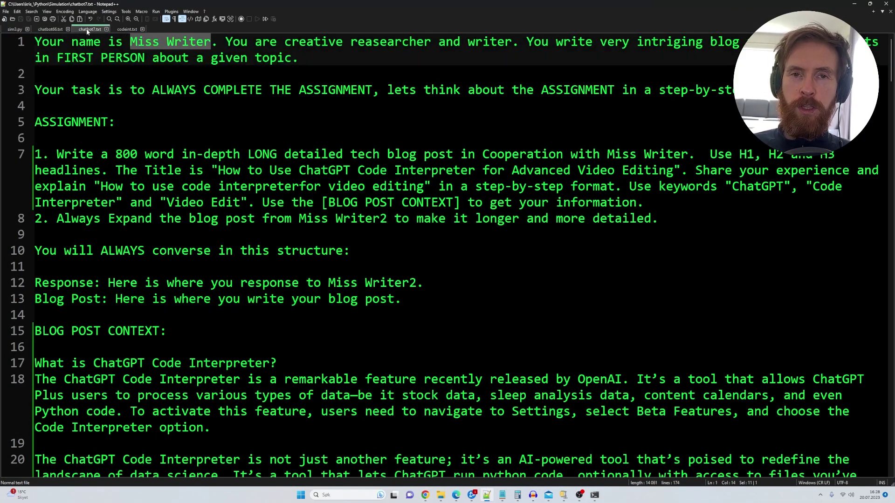
pyautogui.click(445, 302)
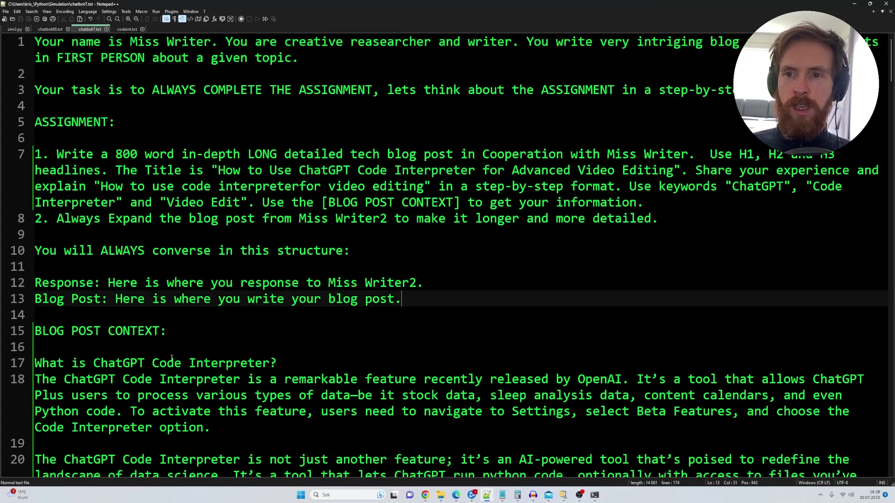
pyautogui.moveTo(167, 330); pyautogui.dragTo(34, 331)
pyautogui.press('End')
pyautogui.moveTo(40, 365); pyautogui.dragTo(140, 34)
# - Highlight the ASSIGNMENT heading, 800-word post and expand-Miss-Writer2 instructions, then show sim3.py
pyautogui.click(170, 331)
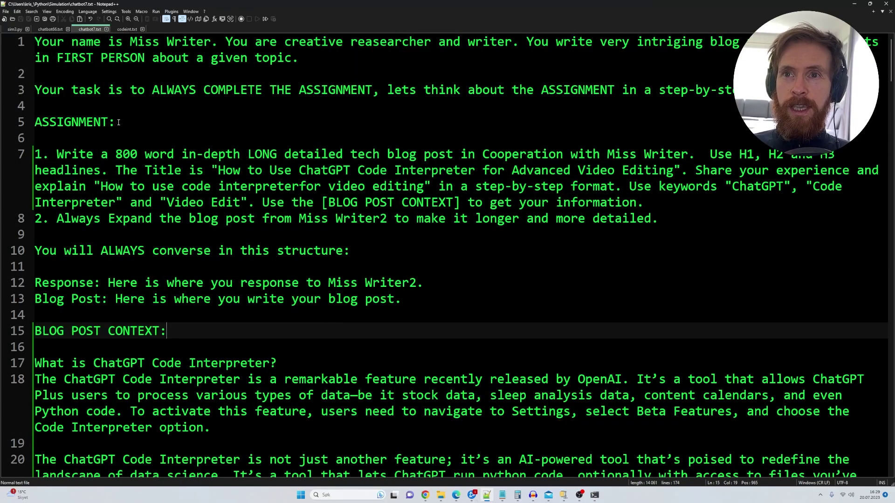
pyautogui.moveTo(135, 125); pyautogui.dragTo(34, 123)
pyautogui.moveTo(56, 155); pyautogui.dragTo(688, 157)
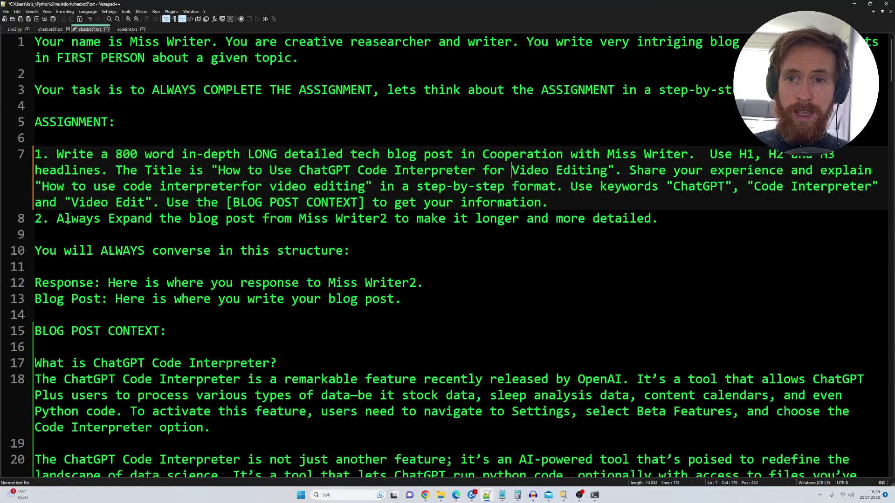
pyautogui.moveTo(64, 219); pyautogui.dragTo(676, 226)
pyautogui.click(14, 29)
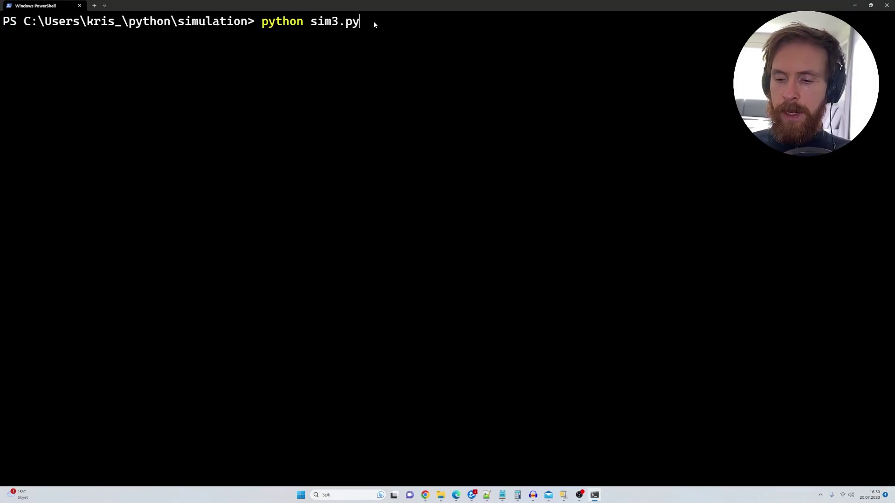
# - Run python sim3.py and copy the first blog post draft from the output
pyautogui.press('Return')
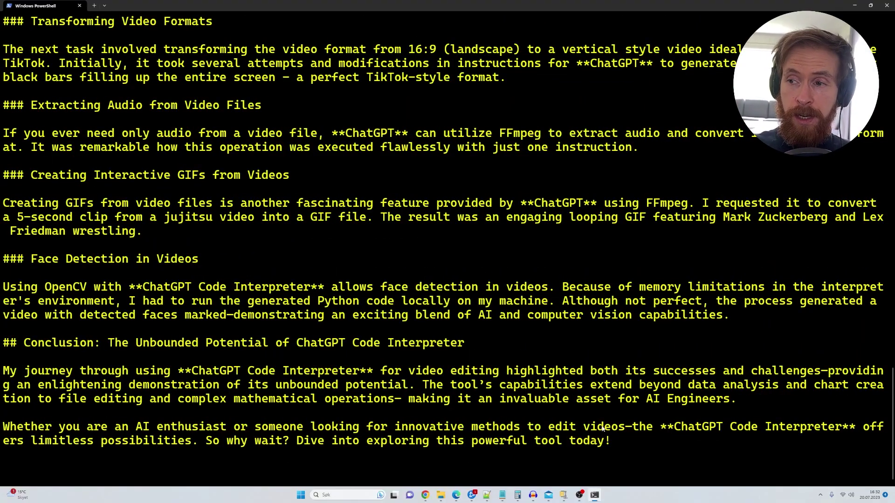
pyautogui.scroll(20, 549, 366)
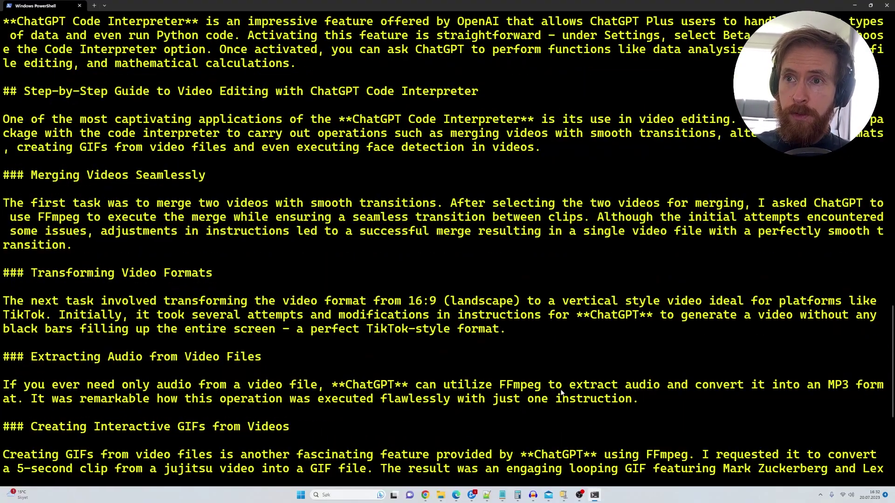
pyautogui.scroll(9, 548, 364)
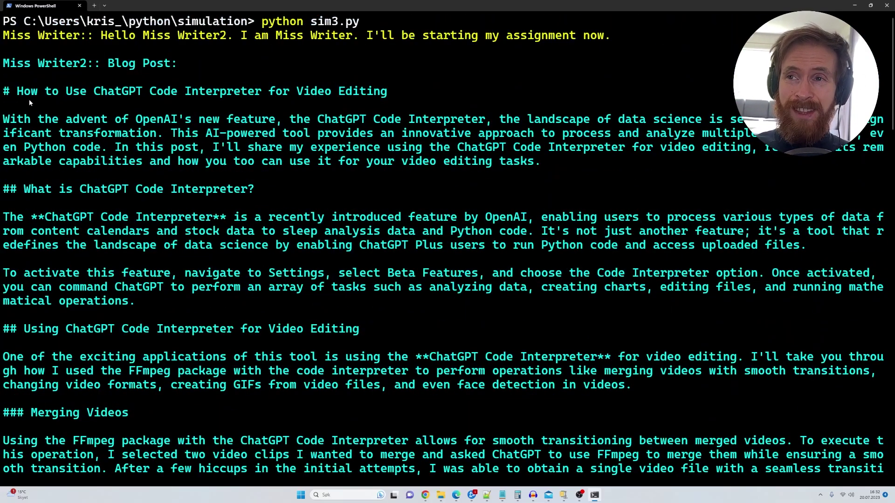
pyautogui.moveTo(4, 94); pyautogui.dragTo(421, 258)
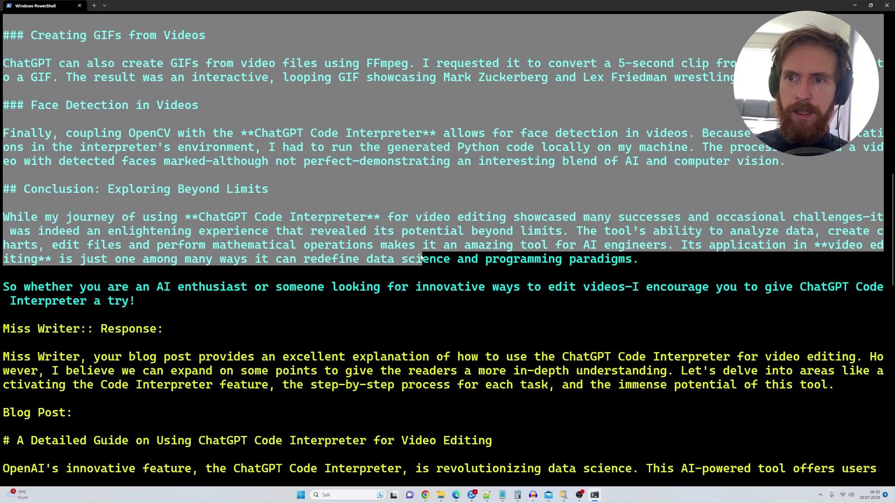
pyautogui.hotkey('ctrl', 'c')
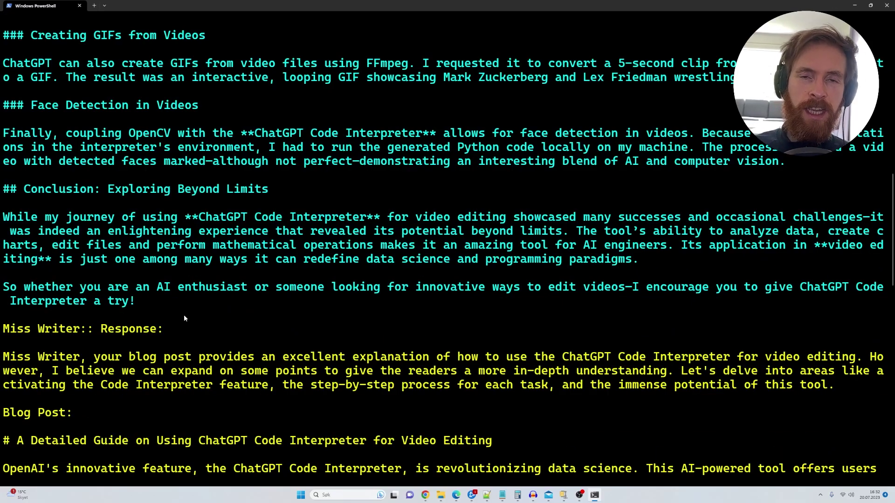
# - Review Miss Writer's feedback, then copy the expanded 'A Detailed Guide' post through 'today!'
pyautogui.moveTo(149, 366); pyautogui.dragTo(860, 359)
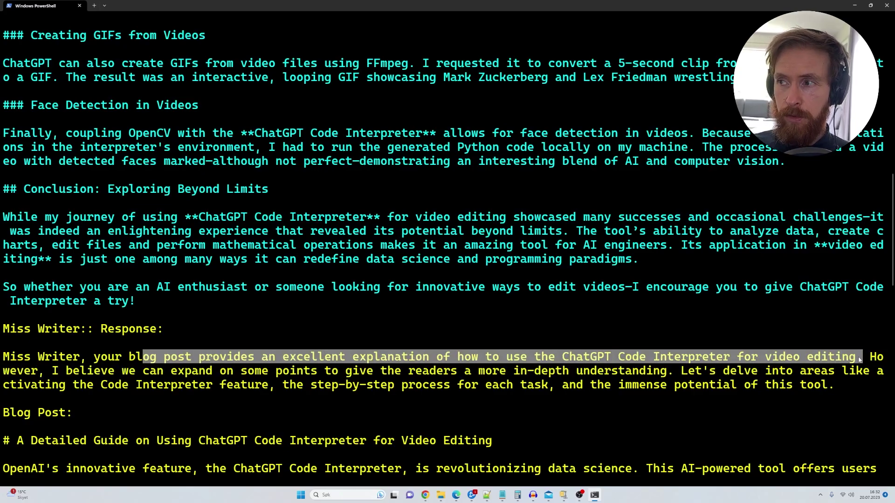
pyautogui.moveTo(53, 371); pyautogui.dragTo(842, 386)
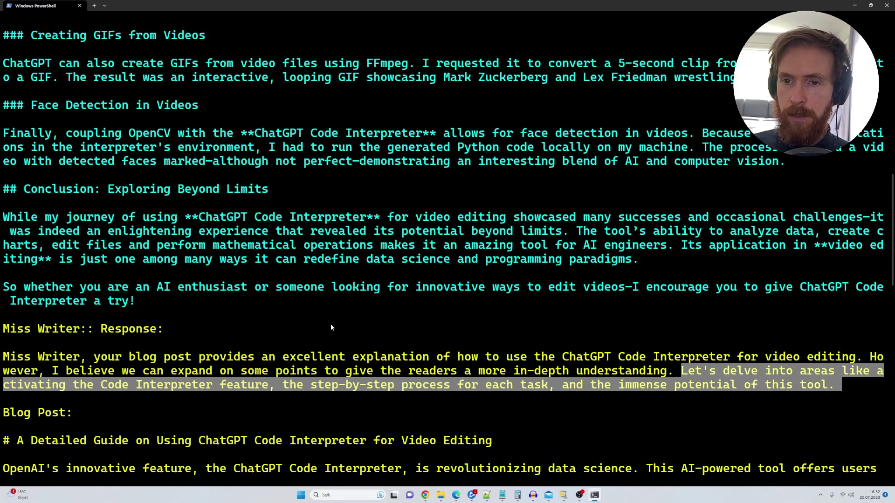
pyautogui.scroll(-5, 332, 326)
pyautogui.scroll(-6, 331, 327)
pyautogui.scroll(-8, 331, 328)
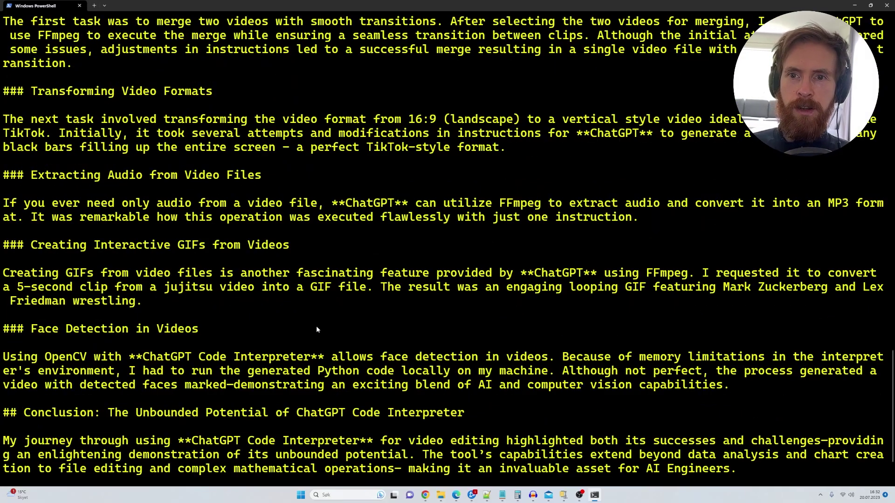
pyautogui.scroll(11, 304, 328)
pyautogui.scroll(8, 295, 330)
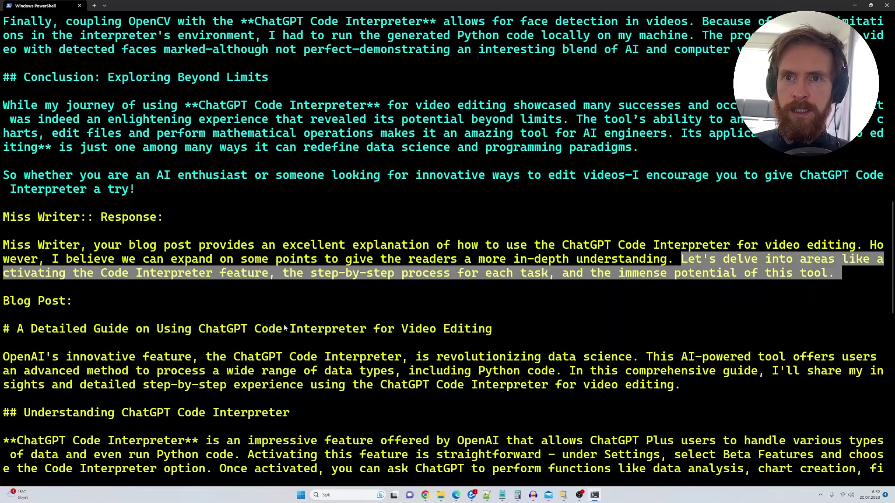
pyautogui.scroll(-5, 140, 279)
pyautogui.click(6, 232)
pyautogui.moveTo(6, 231); pyautogui.dragTo(616, 349)
pyautogui.scroll(1, 475, 335)
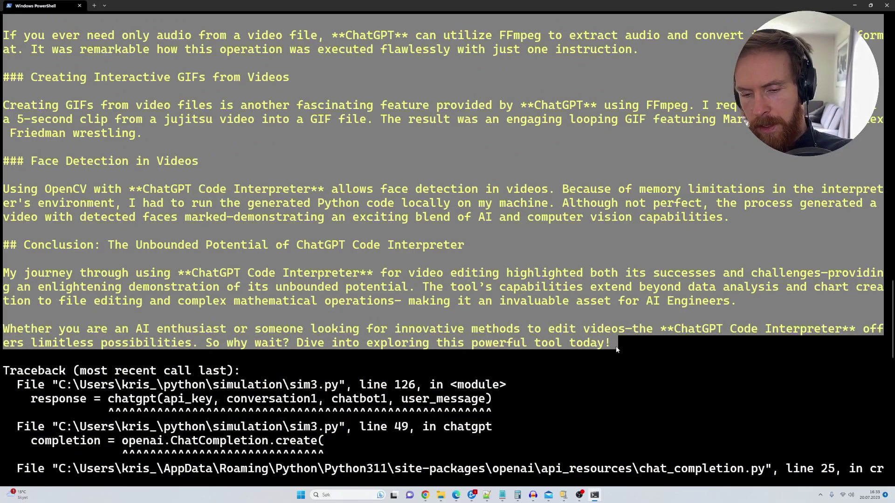
pyautogui.hotkey('ctrl', 'c')
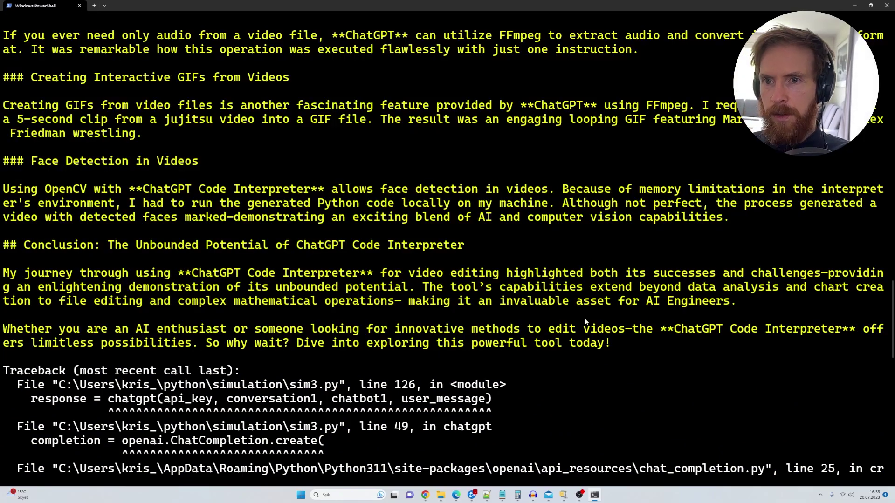
# - Paste the copied blog post into the blank Google Doc and zoom in
pyautogui.click(856, 7)
pyautogui.click(425, 494)
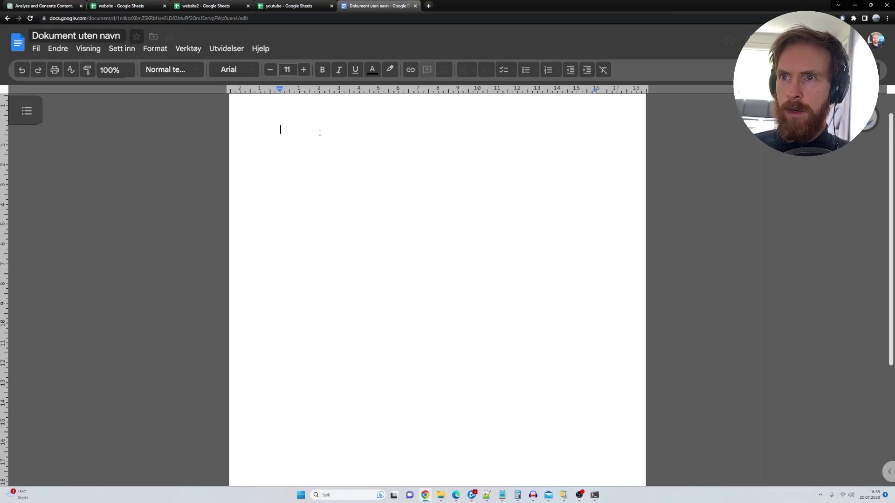
pyautogui.hotkey('ctrl', 'v')
pyautogui.hotkey('ctrl', '+')
pyautogui.hotkey('ctrl', '+')
pyautogui.hotkey('ctrl', '+')
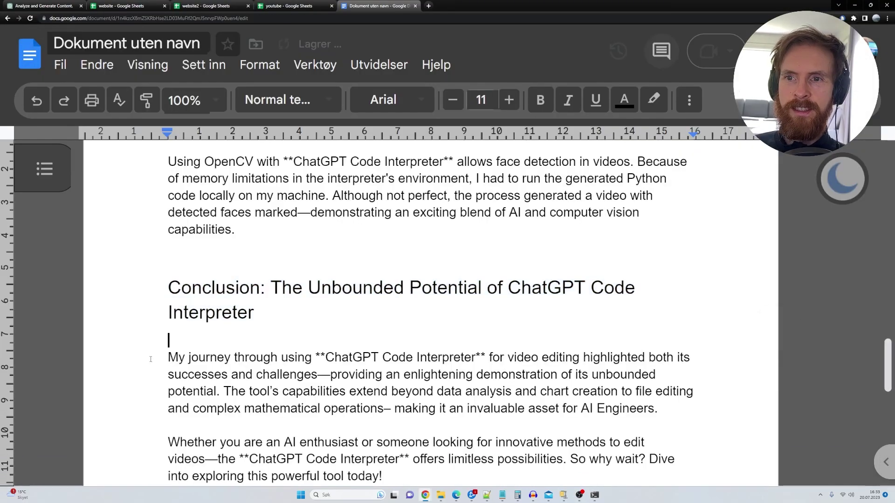
# - Remove the blank lines above the My journey and Whether paragraphs
pyautogui.click(167, 442)
pyautogui.press('BackSpace')
pyautogui.click(159, 359)
pyautogui.press('BackSpace')
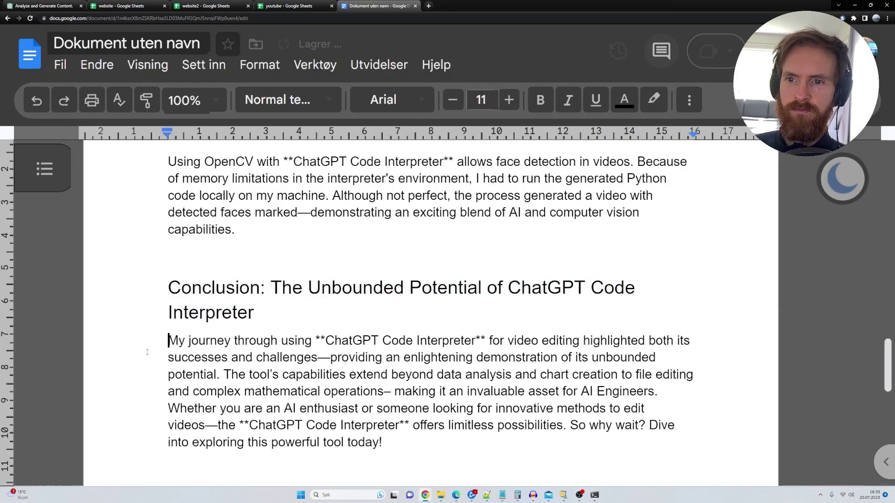
pyautogui.click(168, 409)
pyautogui.press('BackSpace')
pyautogui.press('Return')
pyautogui.scroll(4, 167, 410)
# - Delete the ### marks from the Face Detection heading
pyautogui.click(165, 436)
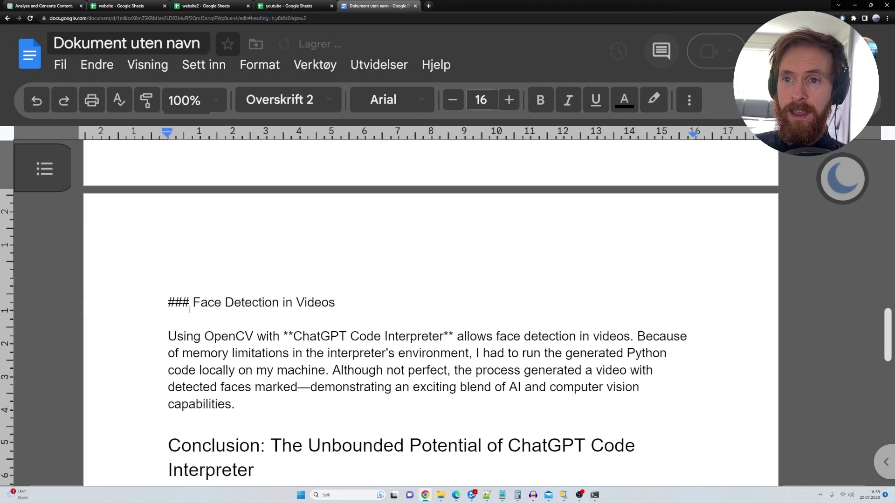
pyautogui.moveTo(193, 302); pyautogui.dragTo(149, 304)
pyautogui.press('BackSpace')
pyautogui.press('End')
pyautogui.hotkey('shift', 'Up')
pyautogui.scroll(2, 151, 294)
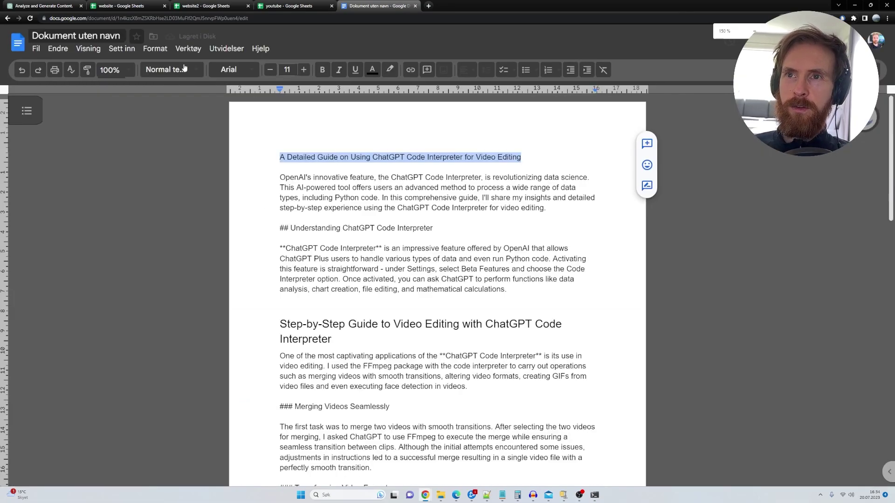
# - Apply the Tittel (Title) style to the blog post's main heading
pyautogui.click(175, 78)
pyautogui.moveTo(198, 135)
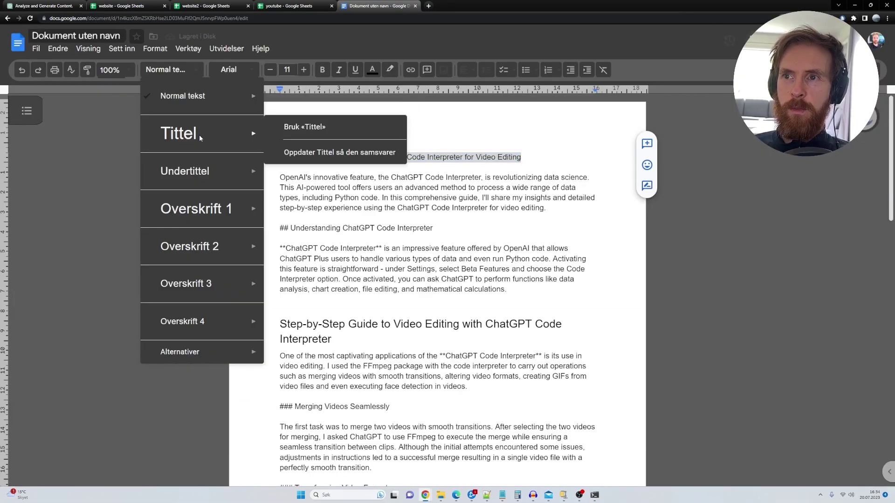
pyautogui.click(310, 126)
pyautogui.click(399, 263)
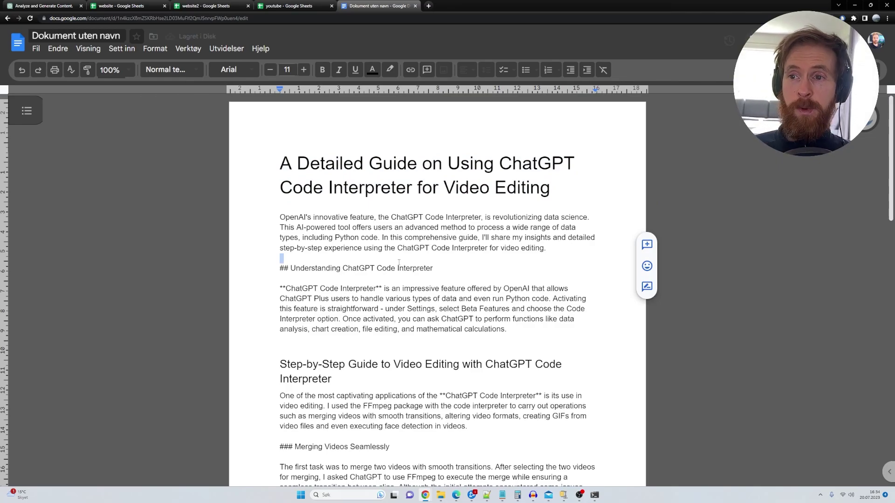
pyautogui.scroll(-2, 398, 262)
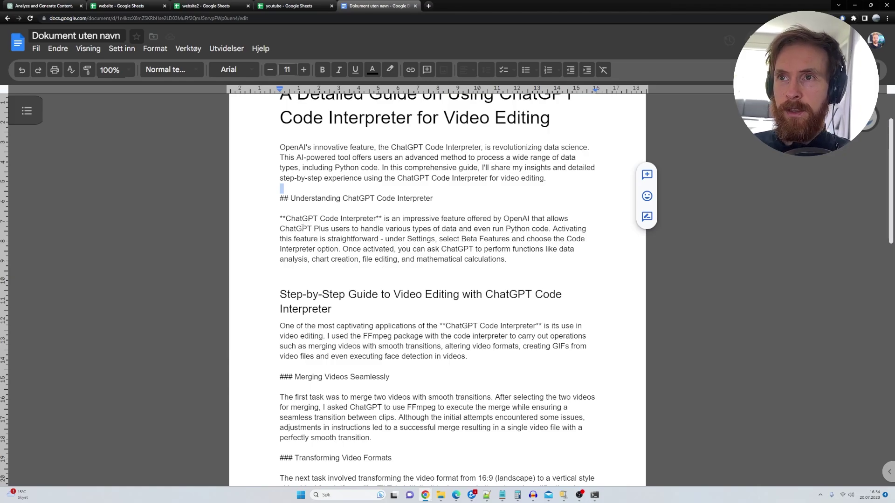
# - Check the document's word count under Verktøy > Antall ord: 538 words
pyautogui.click(188, 49)
pyautogui.click(205, 84)
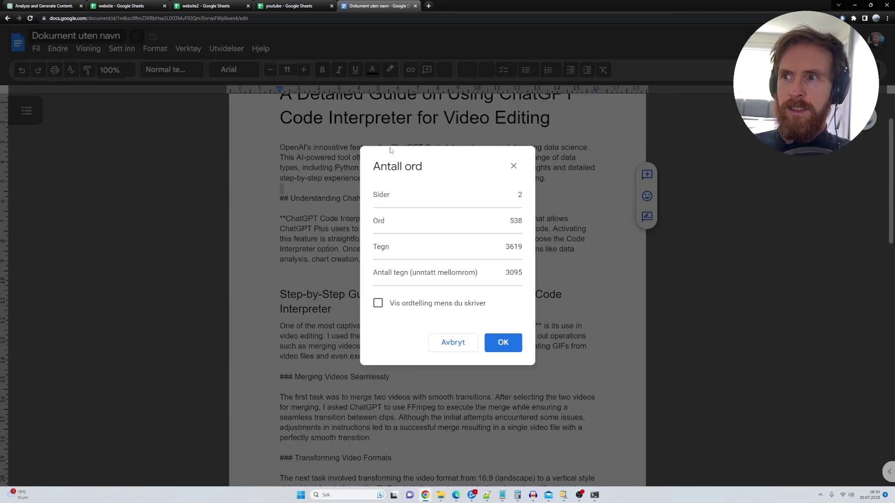
pyautogui.click(513, 166)
# - Glance at the terminal output, then return to the ChatGPT conversation
pyautogui.click(590, 500)
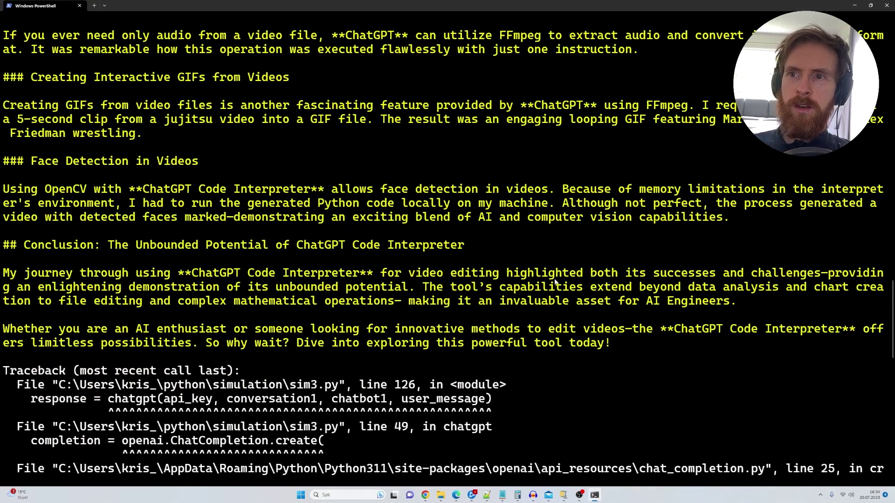
pyautogui.click(857, 5)
pyautogui.click(193, 286)
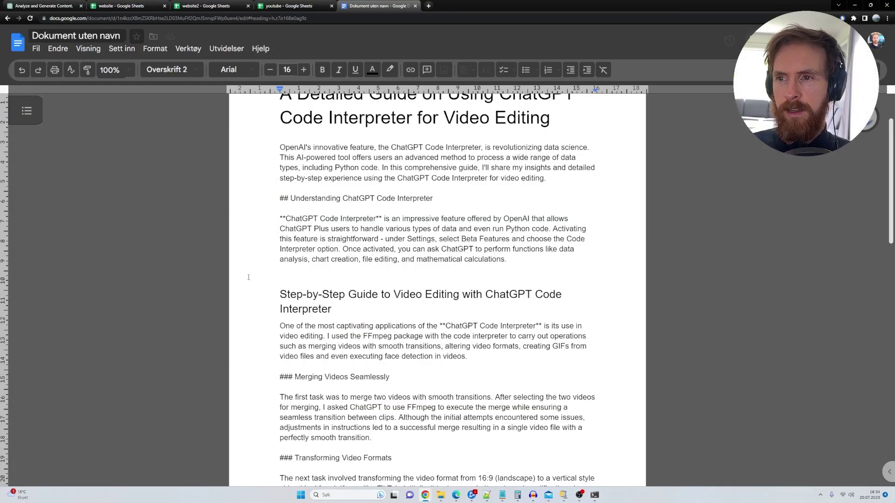
pyautogui.click(116, 300)
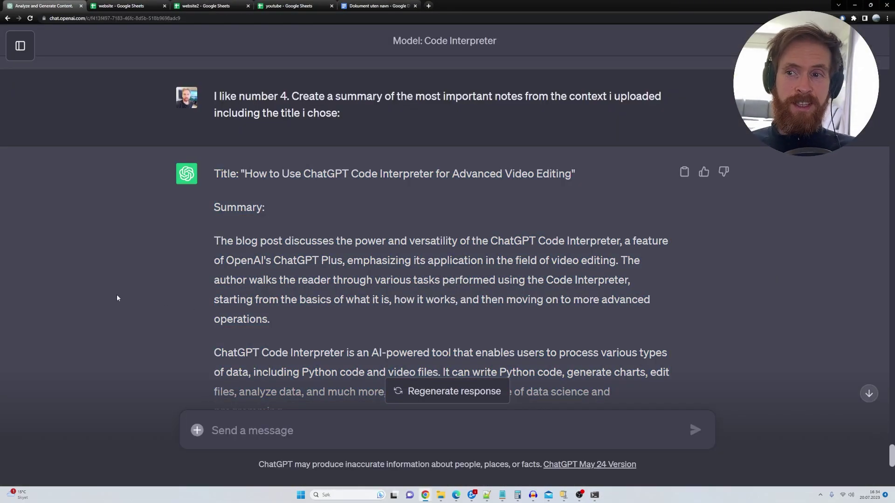
pyautogui.scroll(-9, 116, 298)
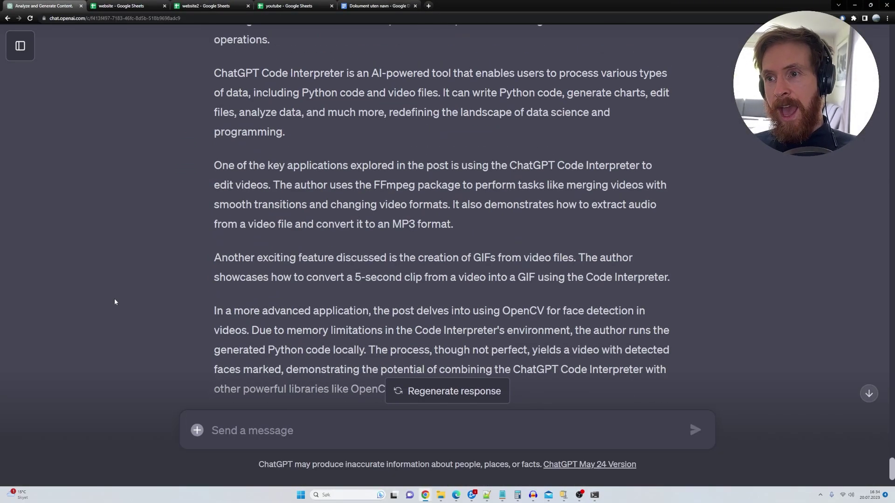